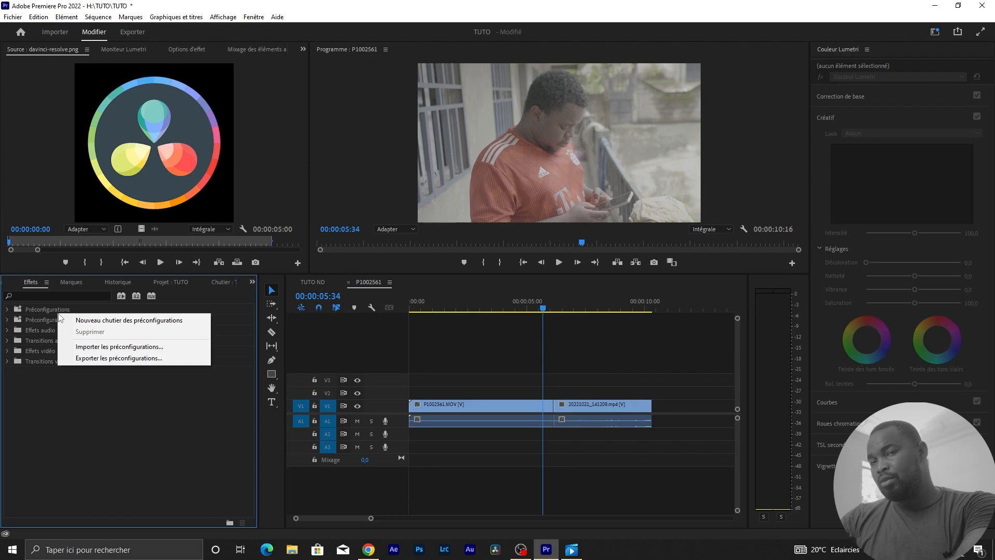
left_click(132, 348)
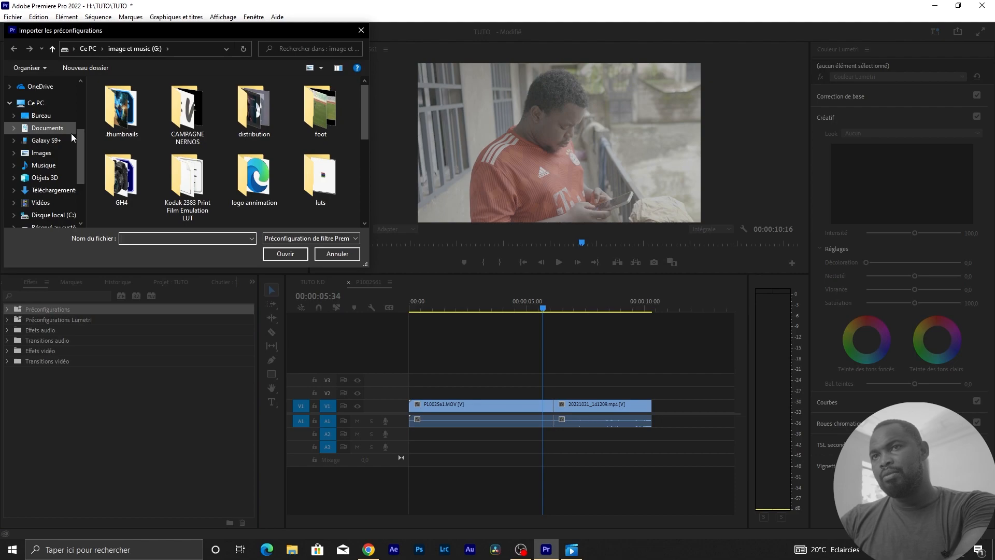
left_click(43, 115)
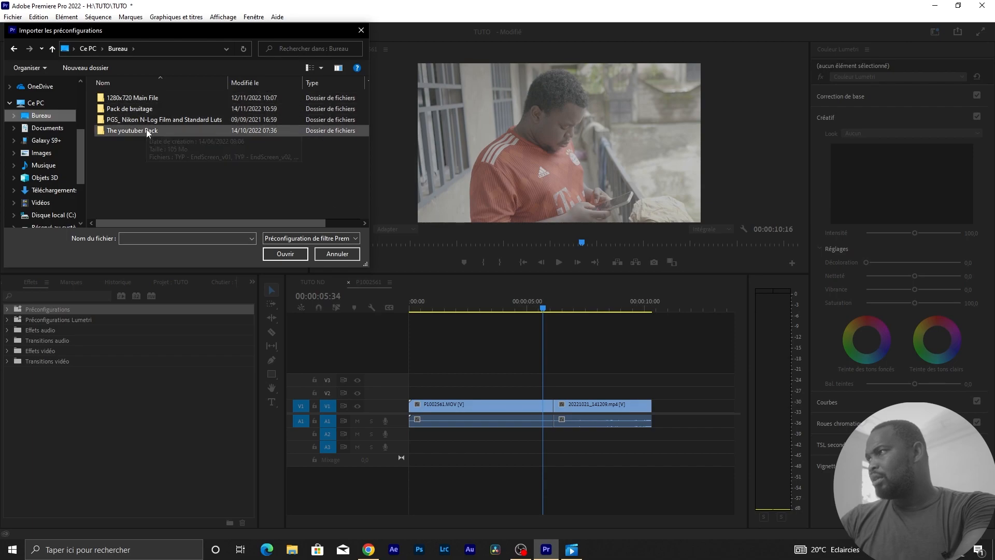
left_click(337, 253)
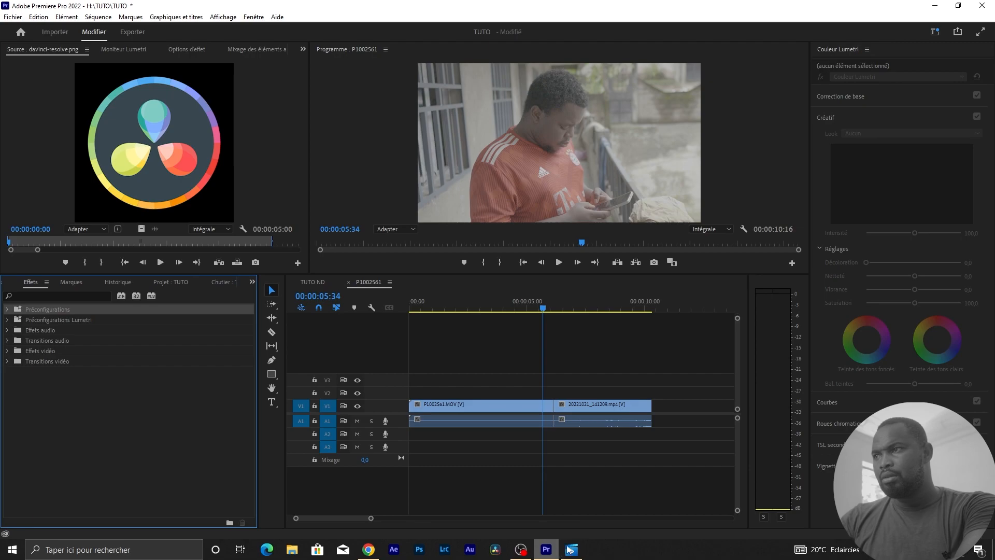
Switch to the Windows desktop, place the Zoom Transitions - WAHLA VFX archive there and extract its preset file onto the desktop
left_click(933, 7)
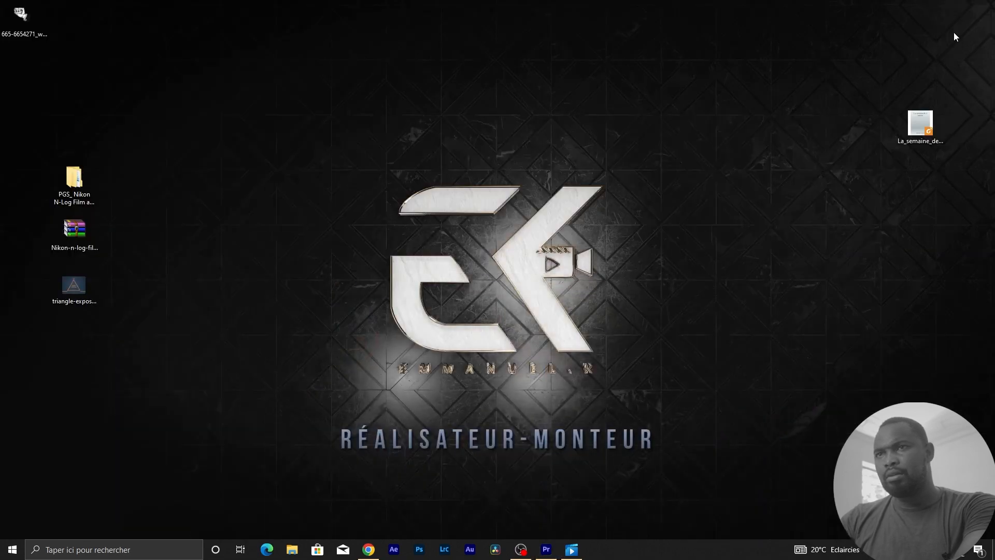
left_click_drag(994, 254, 327, 230)
double_click(323, 229)
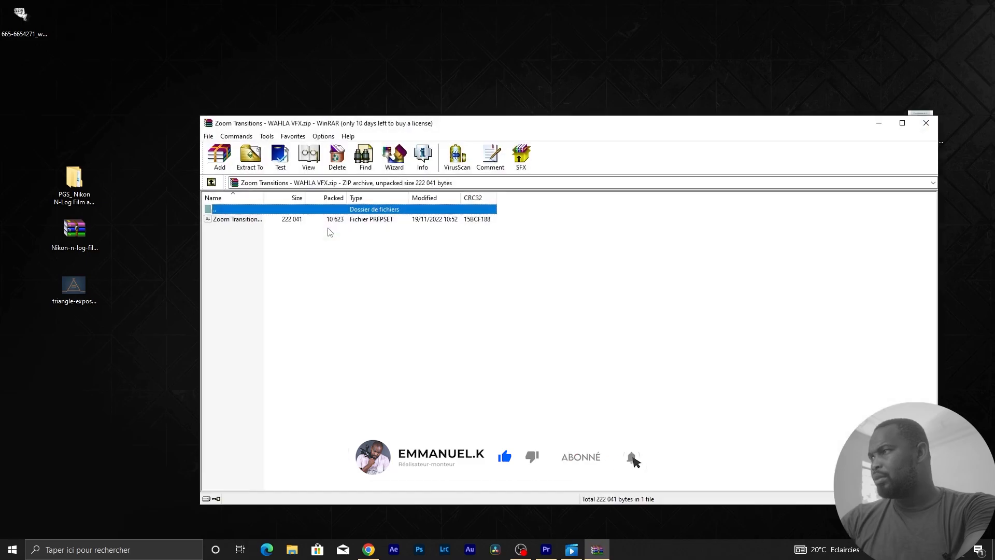
left_click_drag(242, 220, 60, 124)
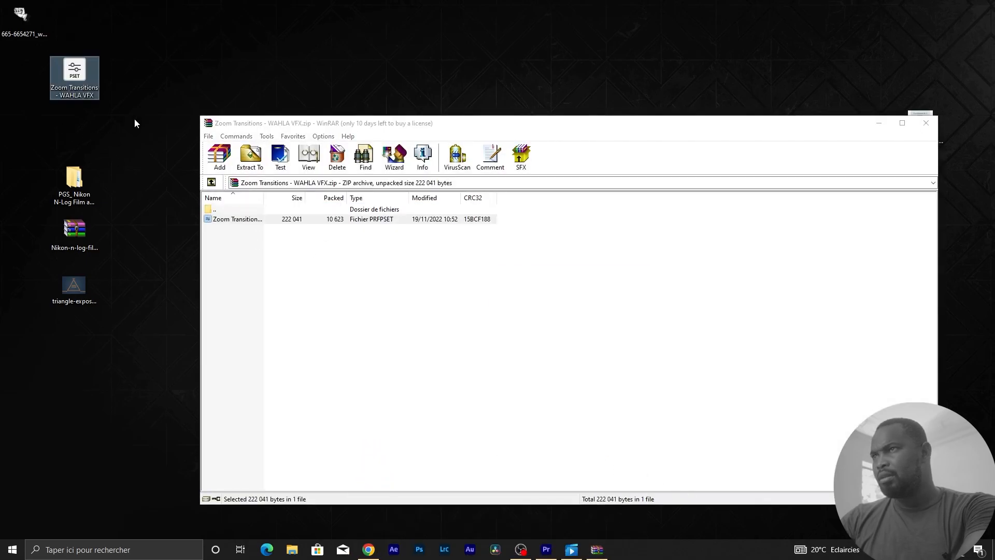
left_click(925, 123)
Return to Premiere Pro and import the preset file Zoom Transitions - WAHLA VFX from the desktop (Bureau)
left_click(545, 550)
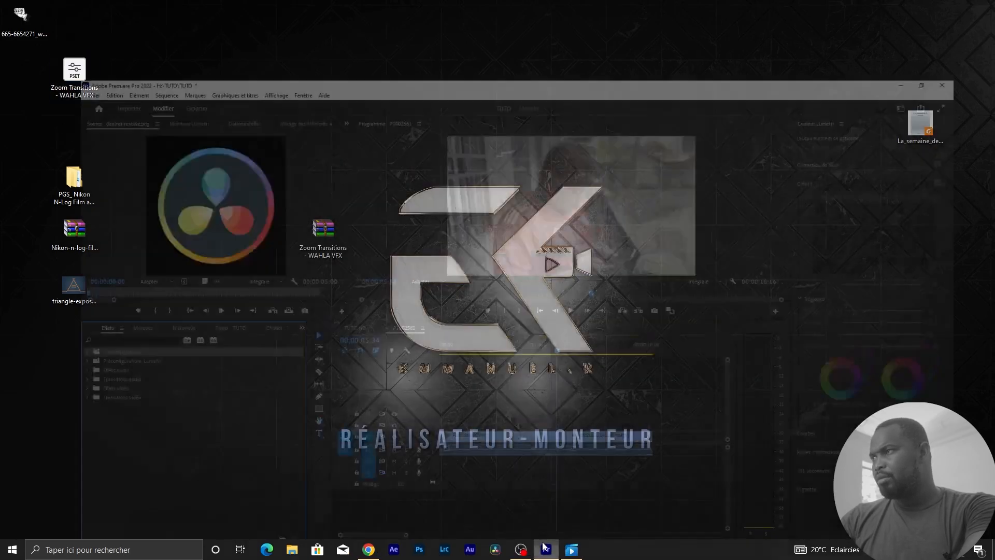
right_click(39, 316)
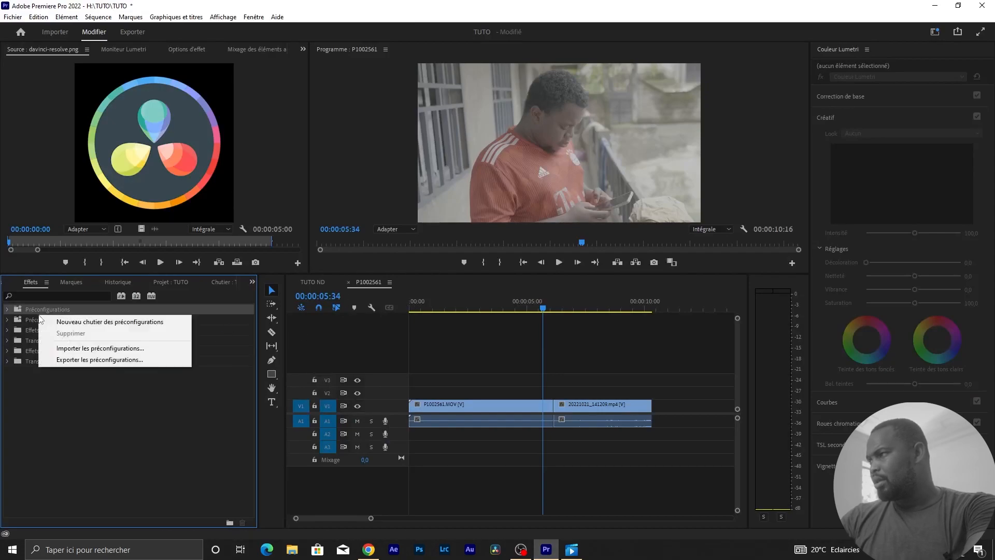
left_click(109, 352)
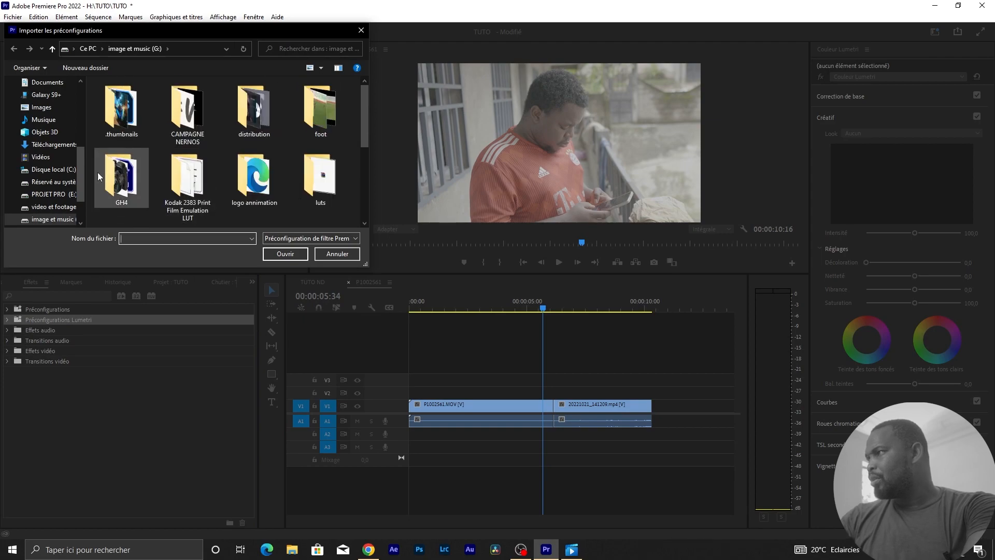
scroll(55, 135, "up", 1)
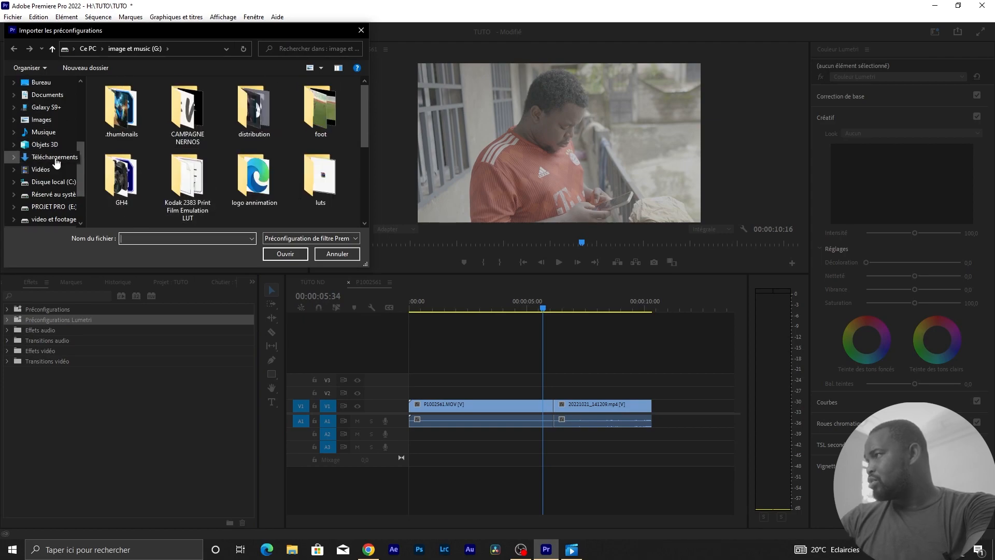
scroll(55, 114, "up", 1)
left_click(46, 99)
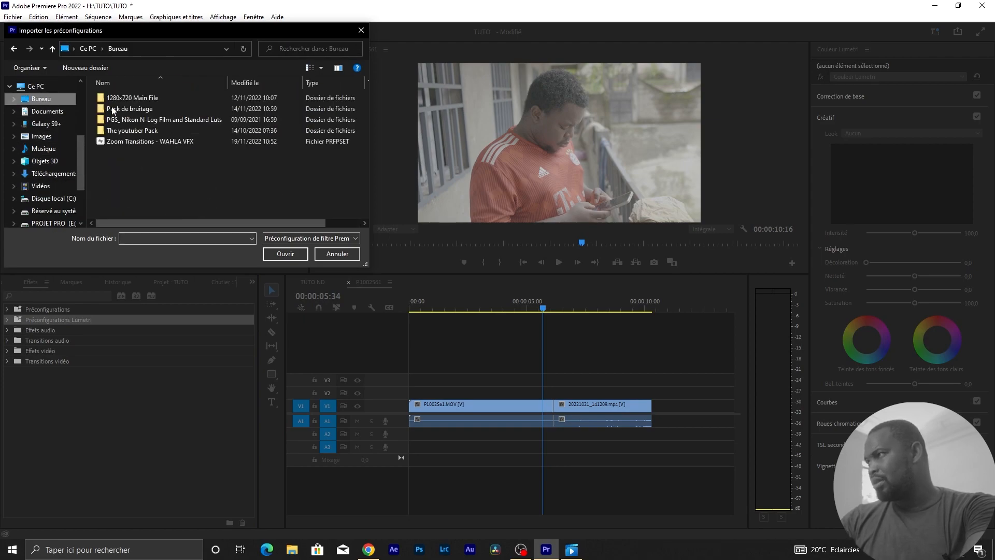
left_click(152, 144)
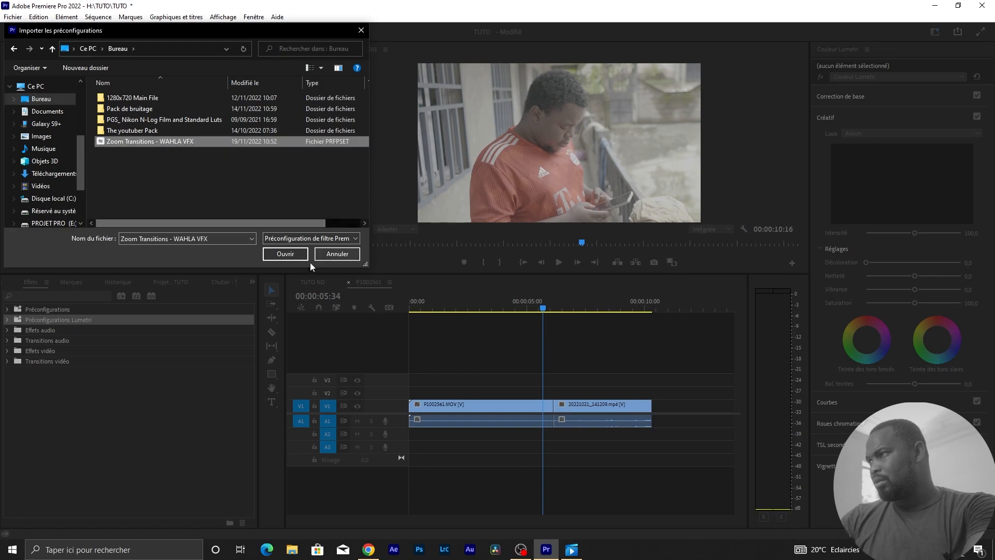
left_click(288, 256)
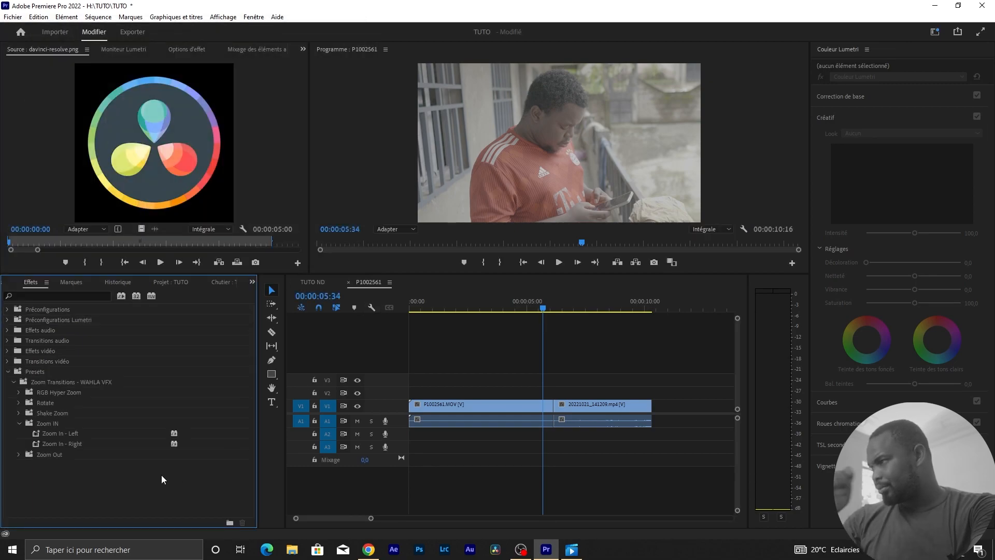
Move the playhead to just before the cut and create a 1920 × 1080 adjustment layer at 50 fps in the TUTO project
left_click(546, 314)
left_click_drag(546, 315, 554, 315)
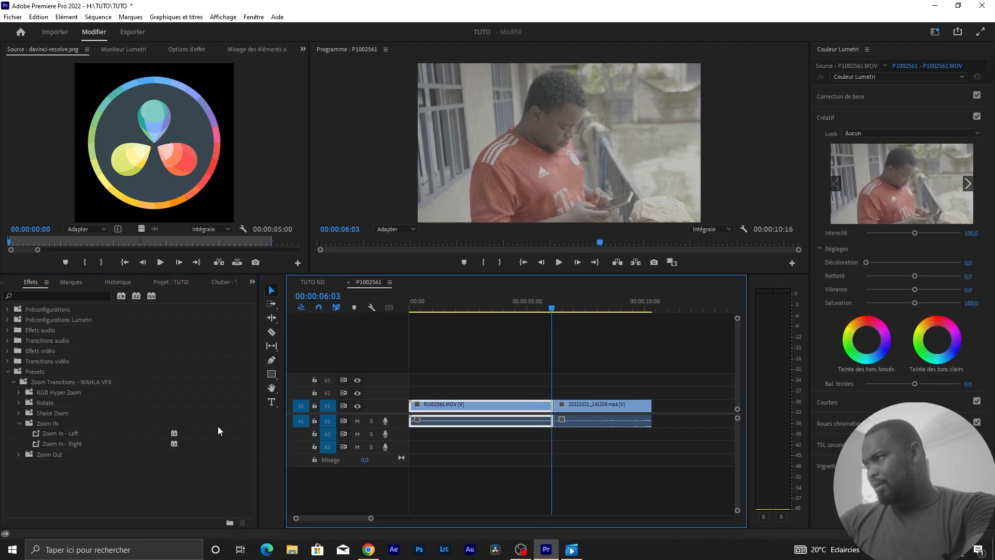
left_click(253, 282)
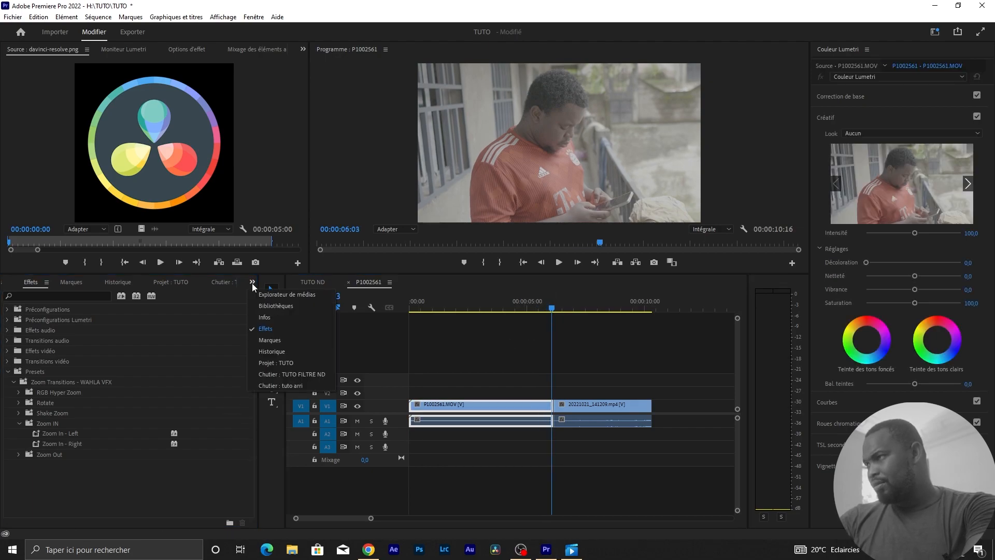
left_click(274, 364)
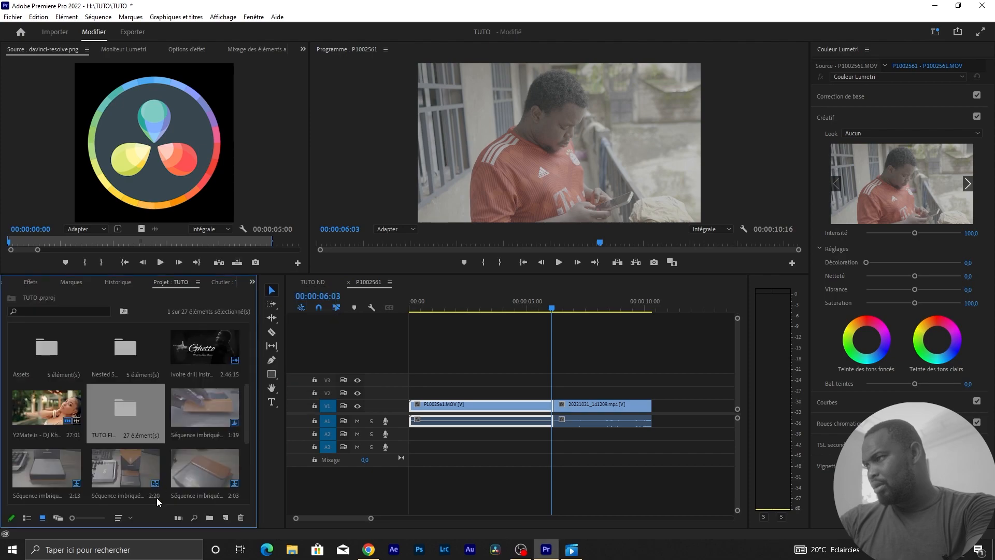
left_click(228, 516)
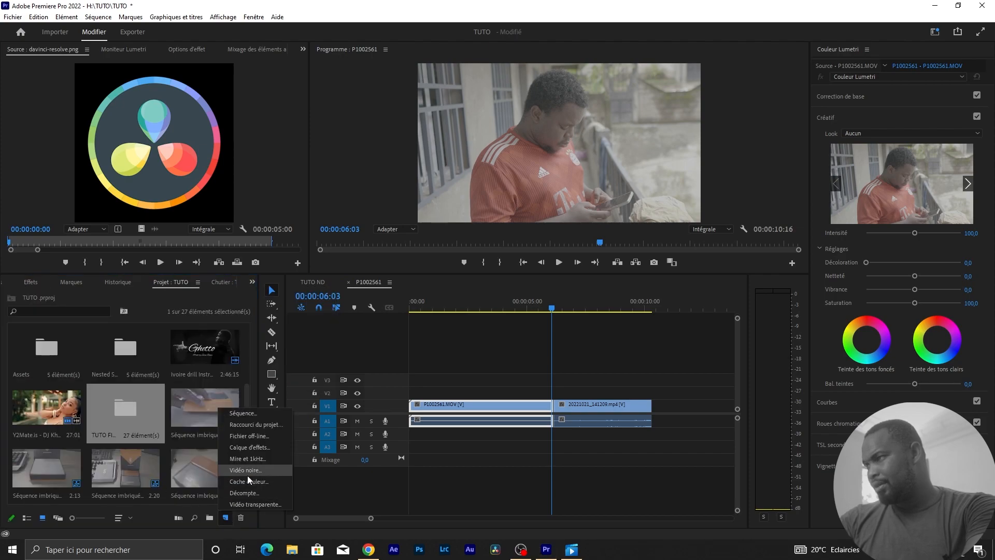
left_click(244, 448)
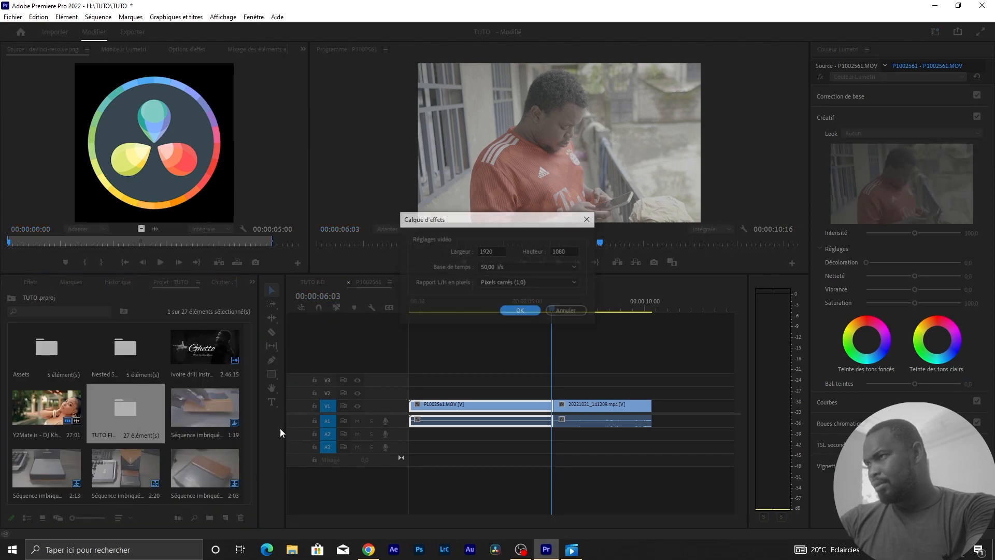
left_click(506, 314)
Place the adjustment layer on track V2 over the cut between the two clips and shorten its end to just past the cut
scroll(201, 440, "down", 5)
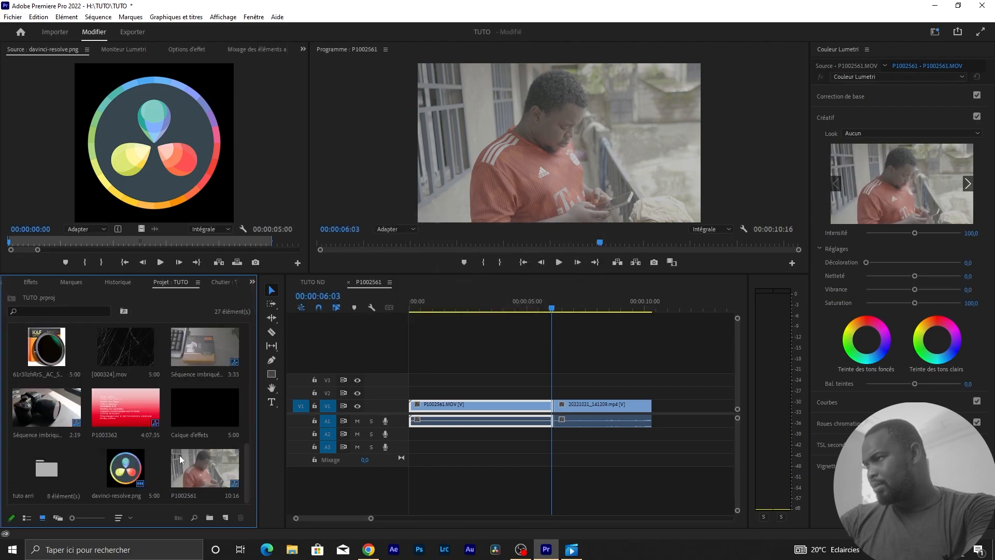
left_click_drag(196, 412, 546, 392)
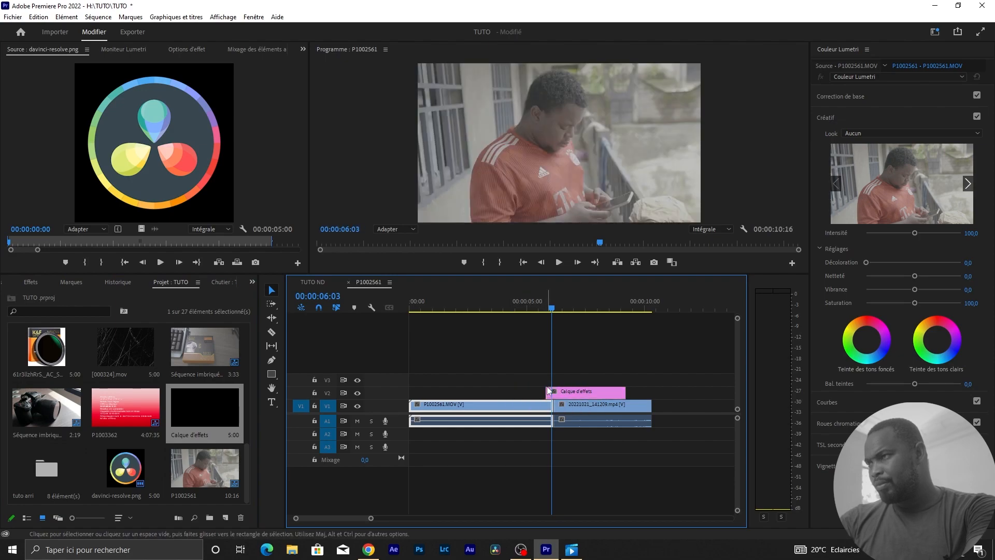
left_click_drag(624, 392, 559, 393)
left_click(320, 500)
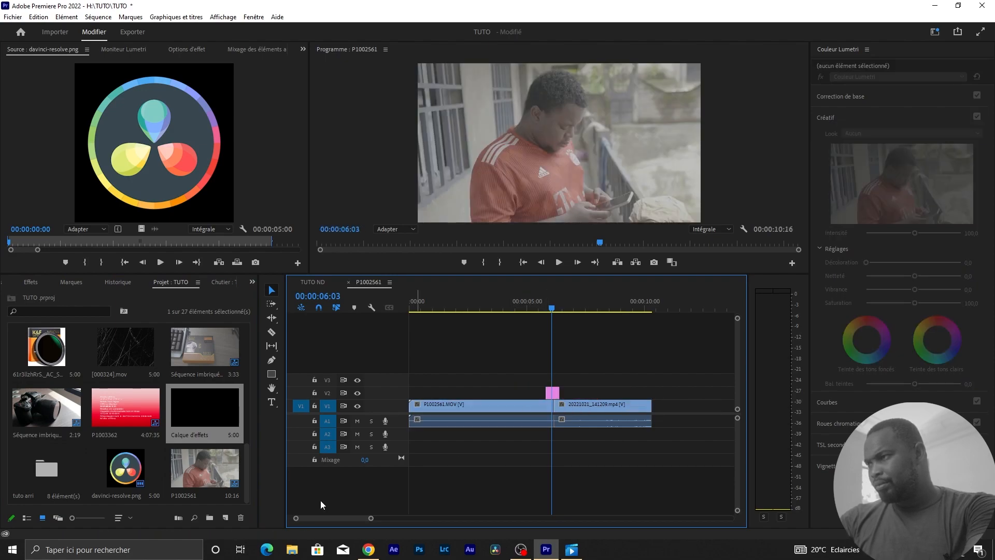
Trim the start of the adjustment layer to 00:00:06:02, five frames before the cut between the two clips
left_click_drag(368, 518, 350, 519)
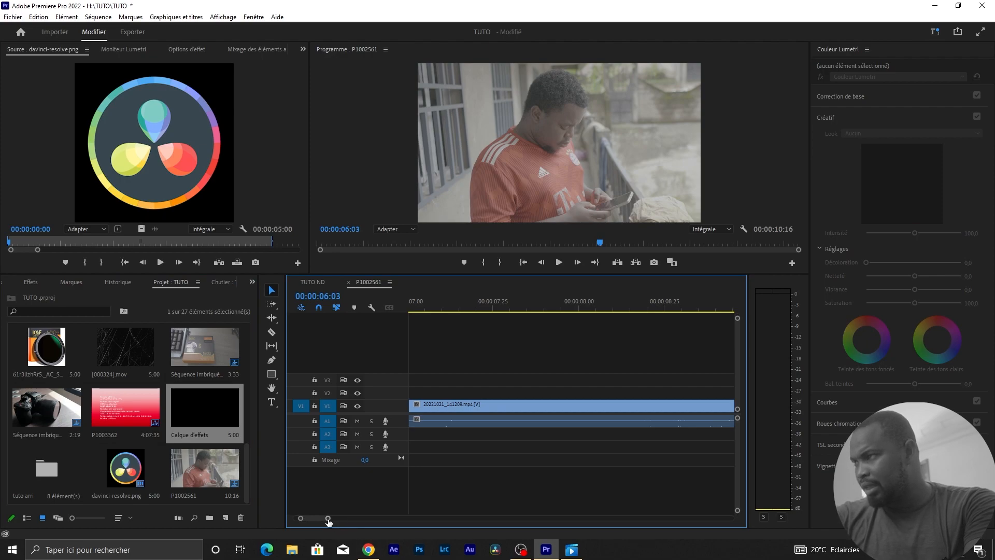
left_click_drag(328, 518, 357, 518)
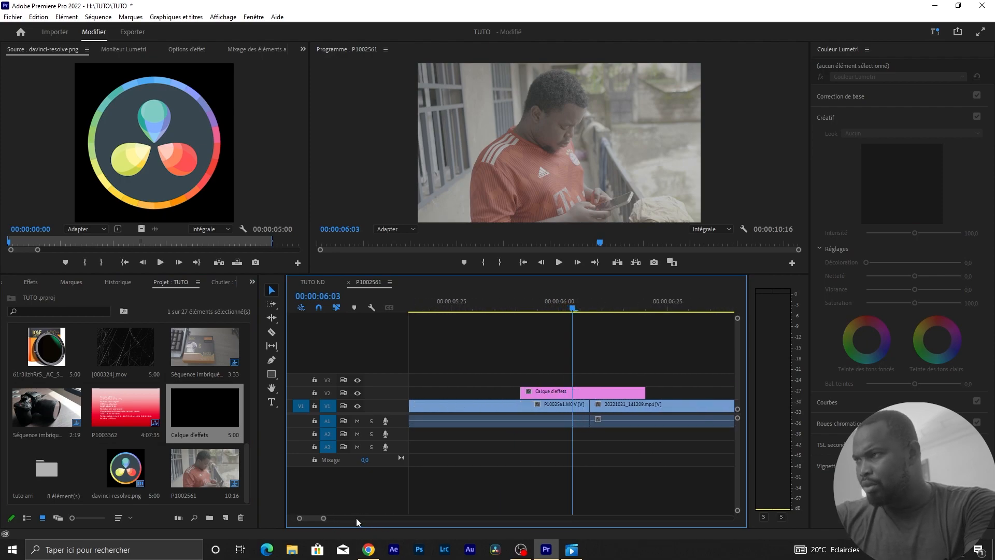
key("Right")
key("Right")
key("Right")
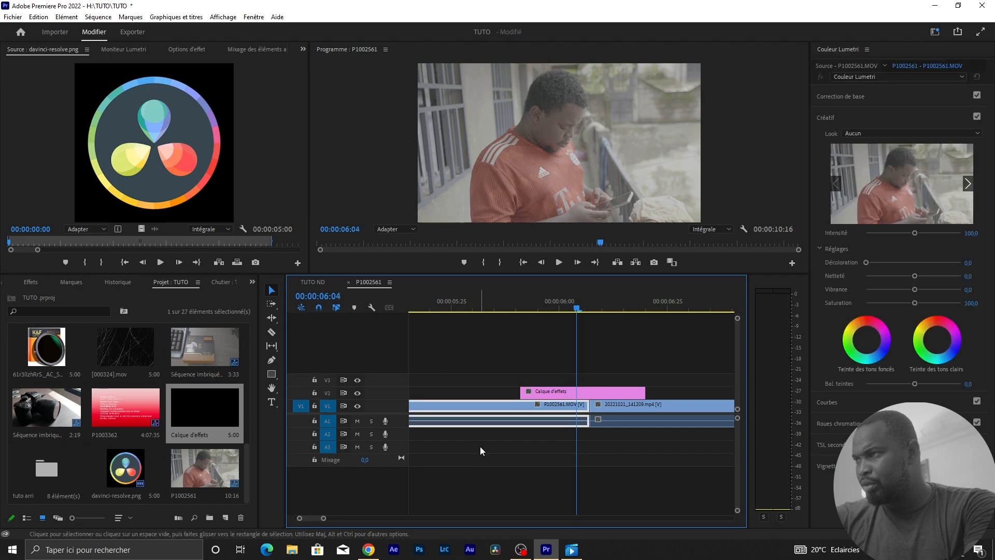
key("Right")
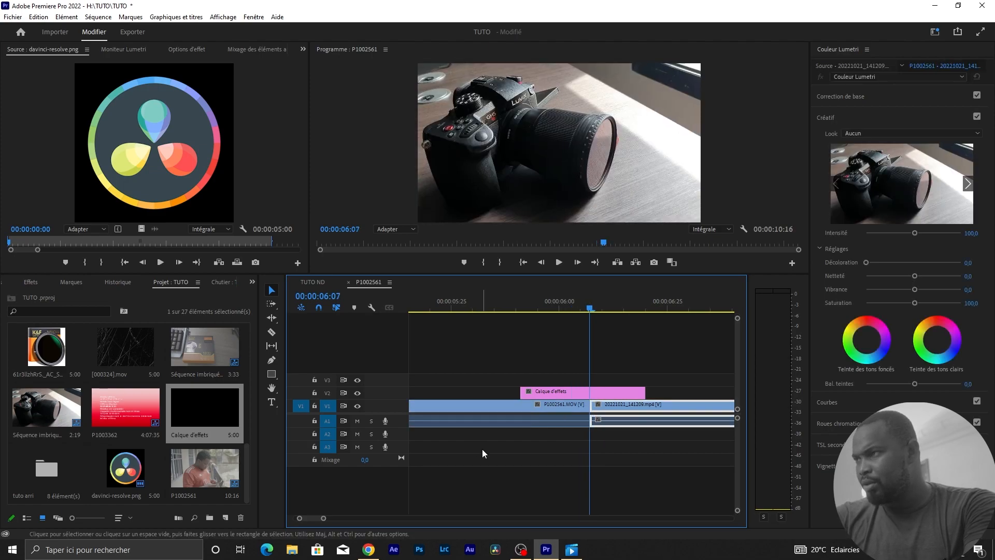
key("Left")
key("Left")
key("Left")
key("Left")
key("Left")
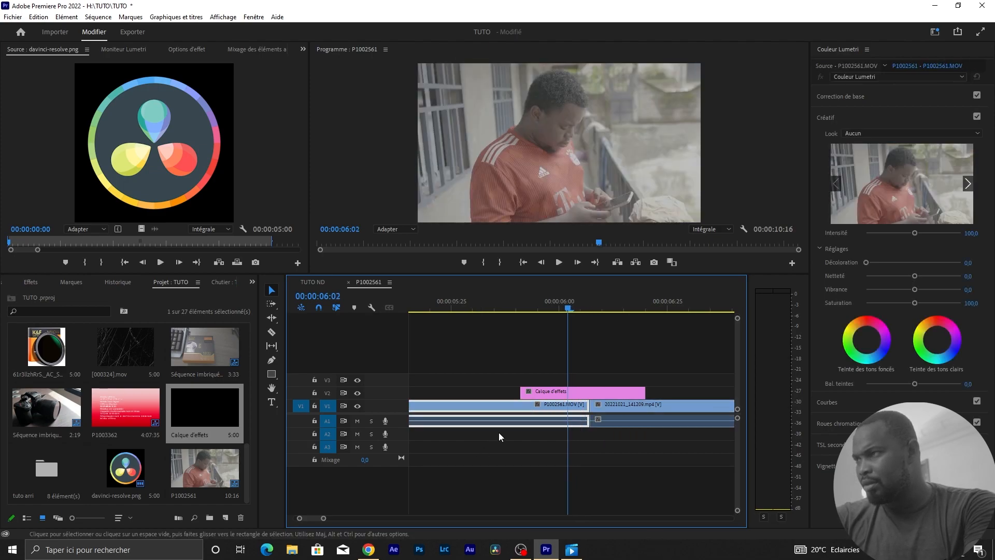
left_click_drag(516, 388, 560, 388)
Trim the end of the adjustment layer to about five frames after the cut between the two clips
key("Right")
key("Right")
key("Right")
key("Right")
key("Right")
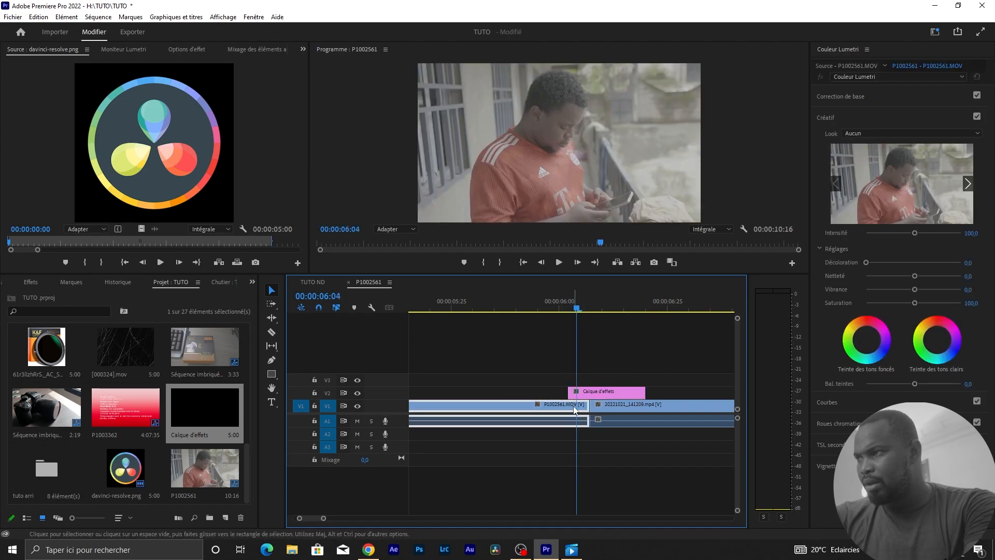
key("Right")
key("Right")
key("Right")
key("Right")
key("Right")
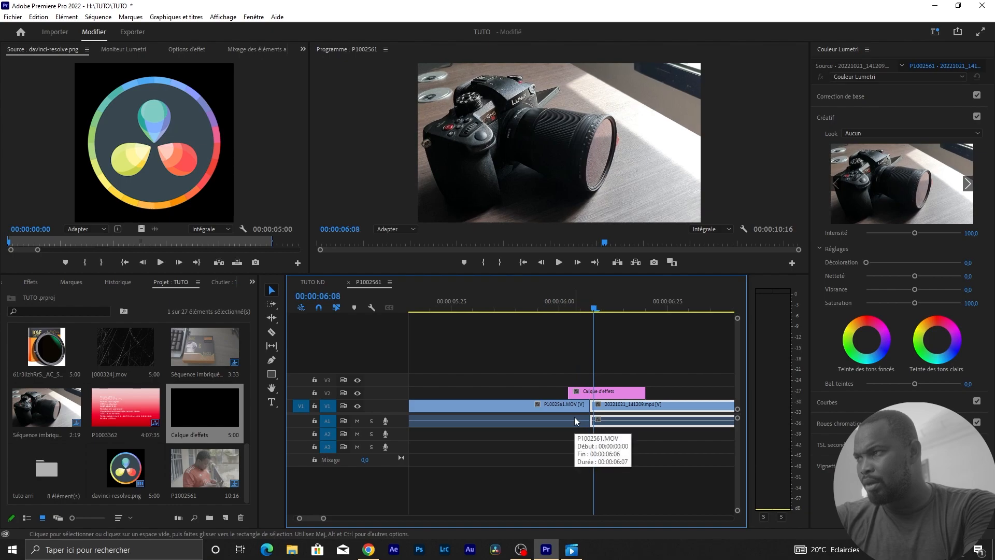
left_click_drag(641, 391, 610, 384)
left_click(594, 310)
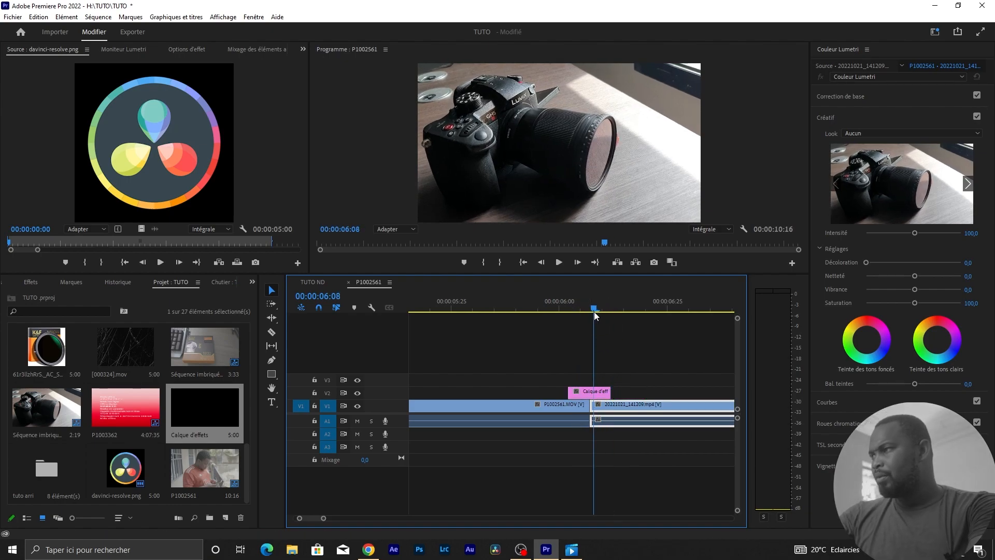
Apply the RGB Hyper - left preset from the RGB Hyper Zoom folder to the adjustment layer on V2
left_click(254, 283)
left_click(269, 329)
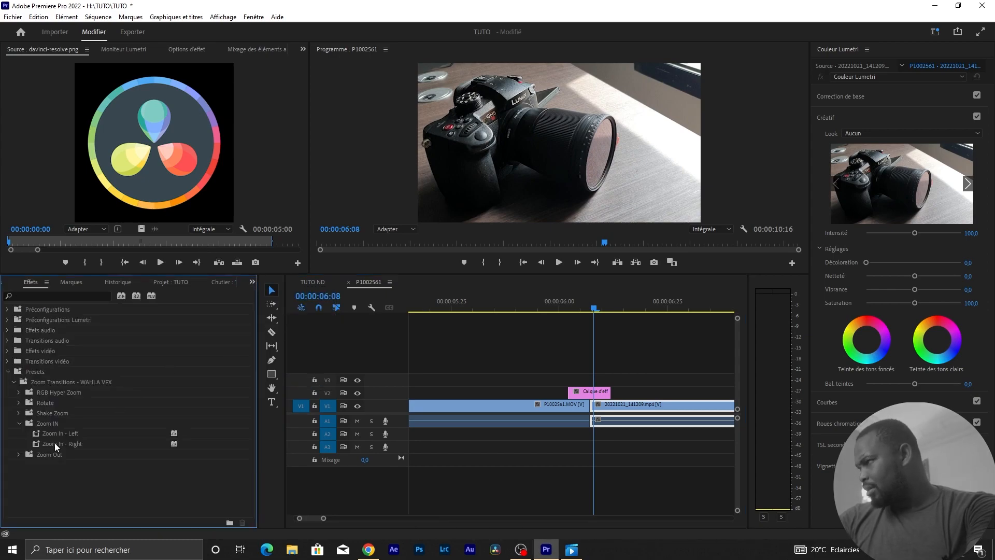
left_click(13, 383)
left_click(14, 384)
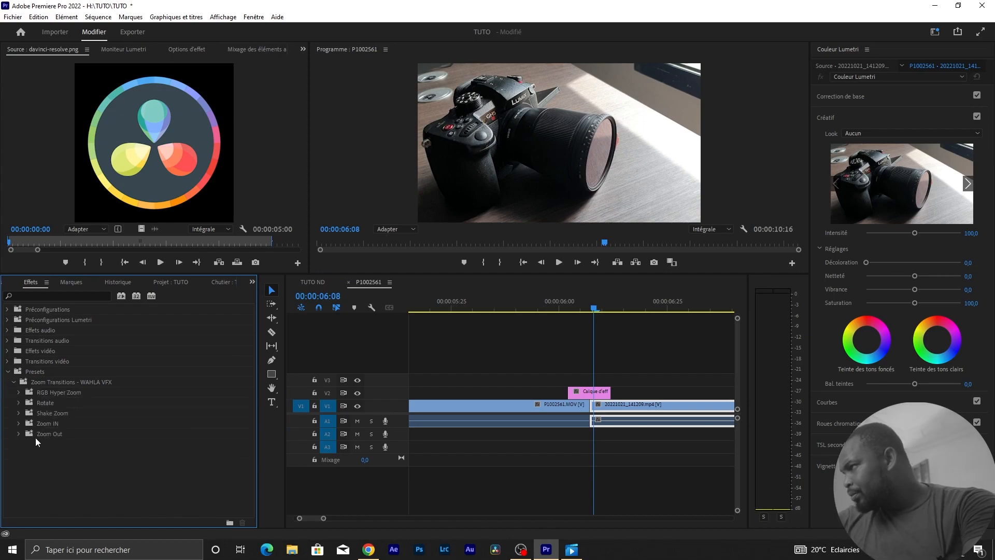
left_click(19, 393)
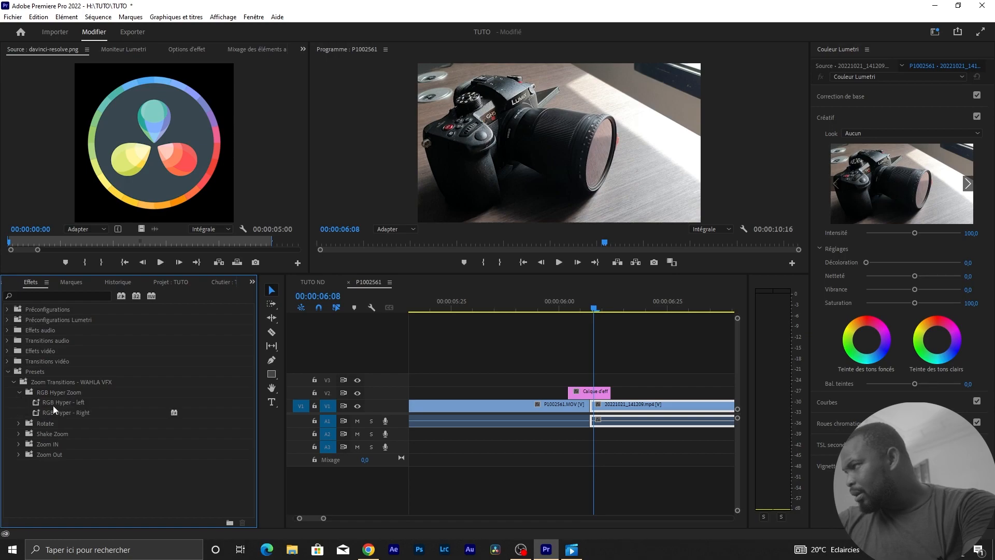
left_click_drag(58, 401, 595, 394)
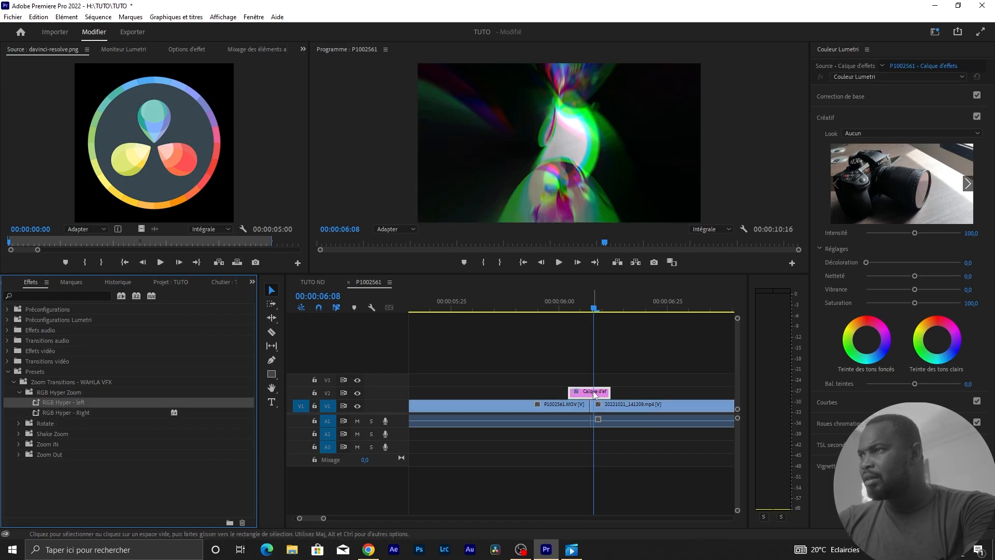
Play back the zoom transition from just before the cut and scrub through it to check the effect
left_click_drag(595, 309, 540, 319)
key("space")
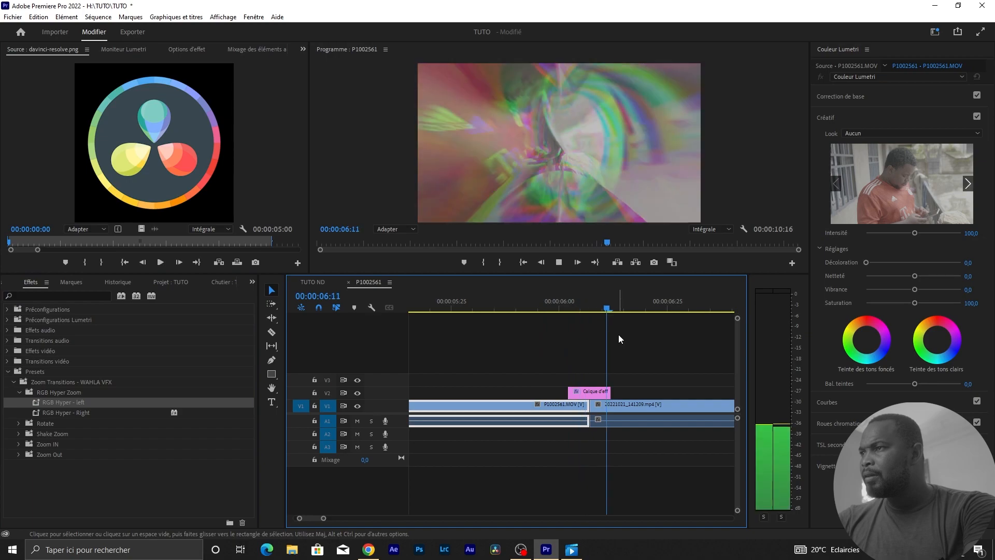
key("space")
left_click_drag(703, 306, 577, 359)
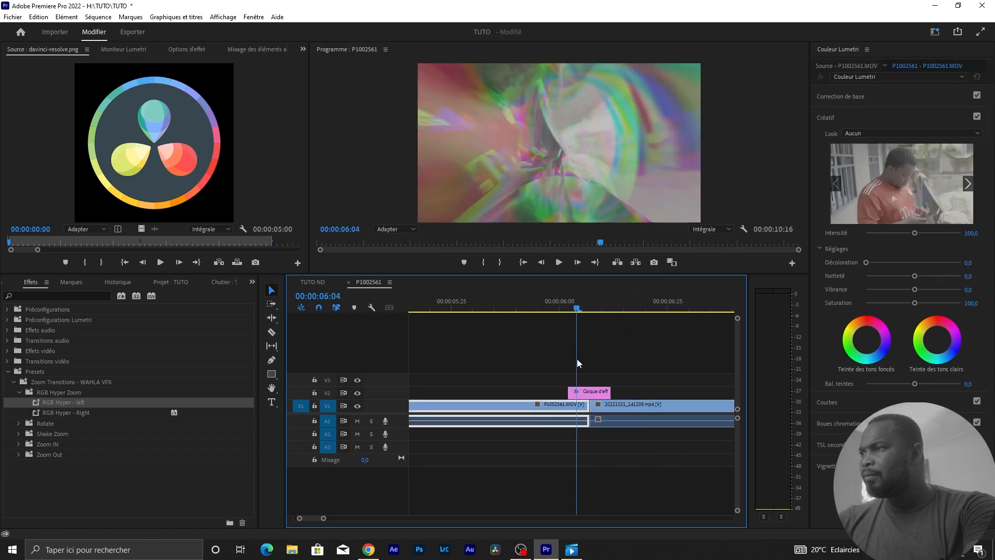
Remove all the RGB Hyper - left effects from the adjustment layer, from Réglage alpha up to Décalage
left_click(592, 396)
left_click(188, 49)
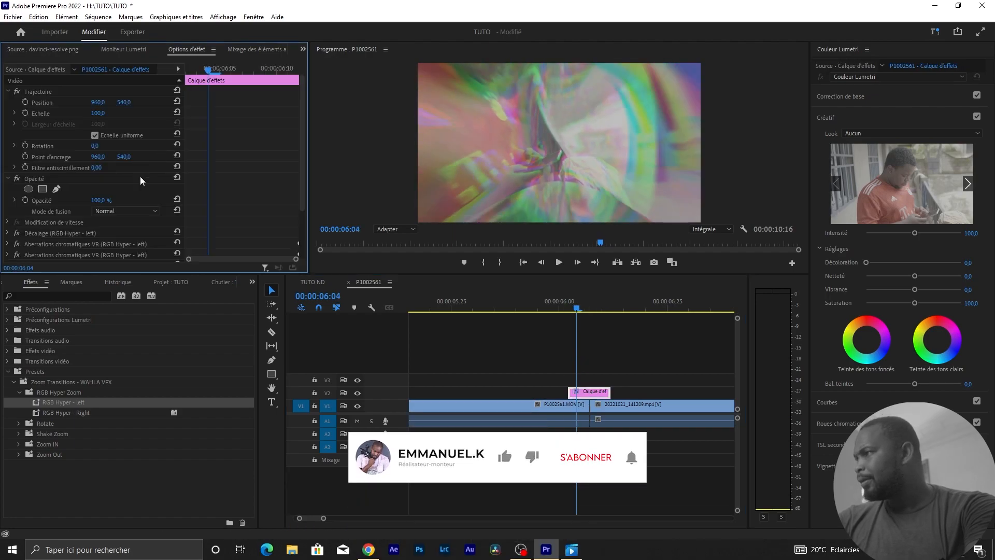
scroll(62, 234, "down", 3)
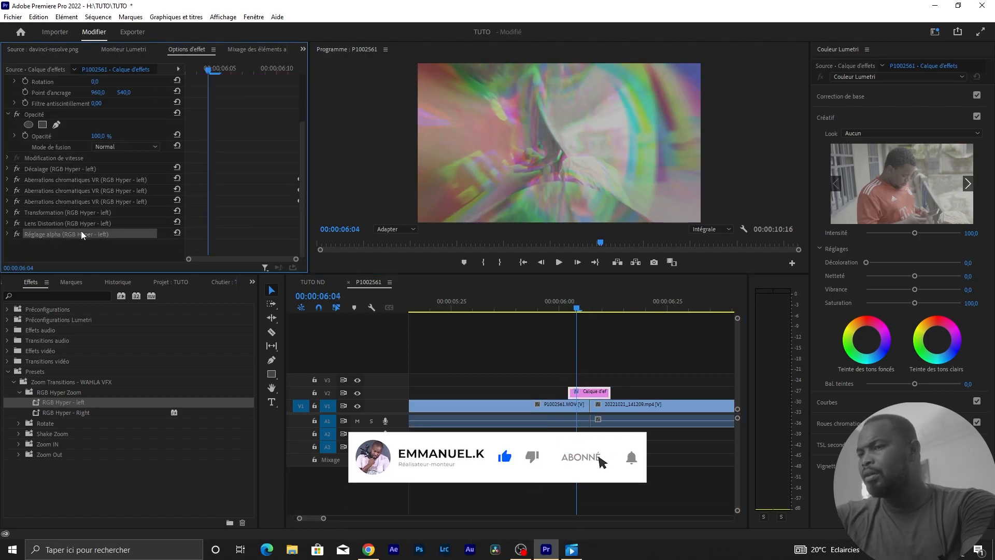
key("Delete")
left_click(76, 220)
key("Delete")
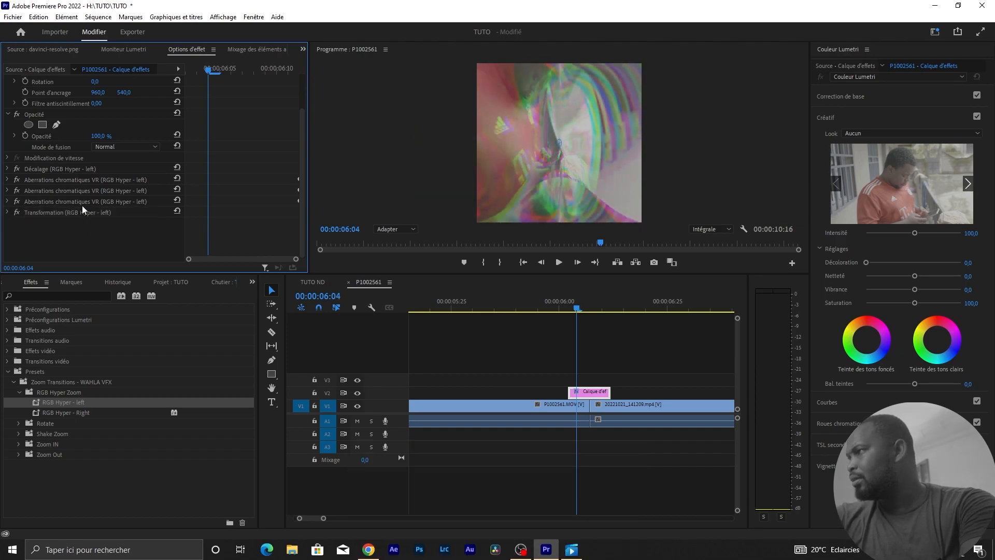
key("Delete")
left_click(85, 201)
key("Delete")
left_click(86, 191)
key("Delete")
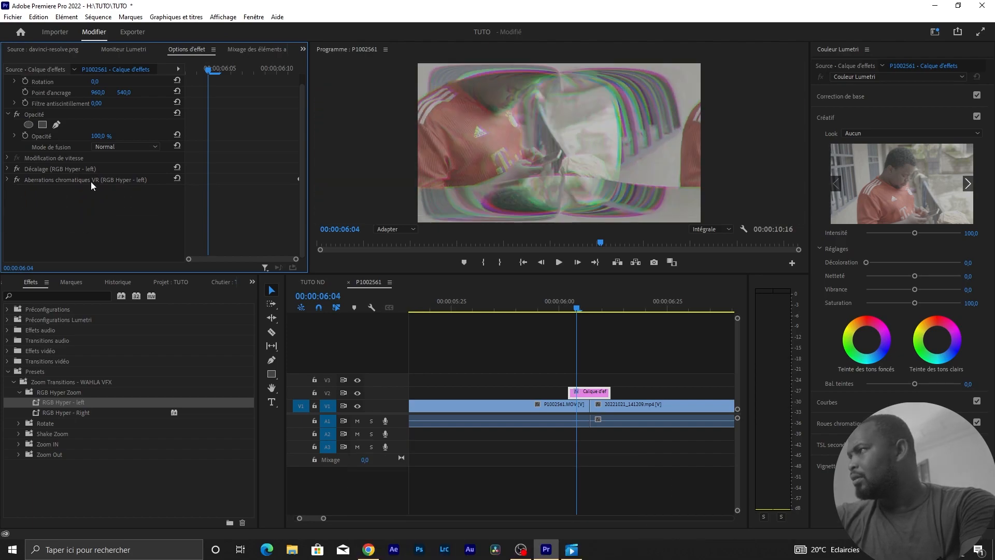
left_click(91, 182)
key("Delete")
left_click(54, 230)
key("Delete")
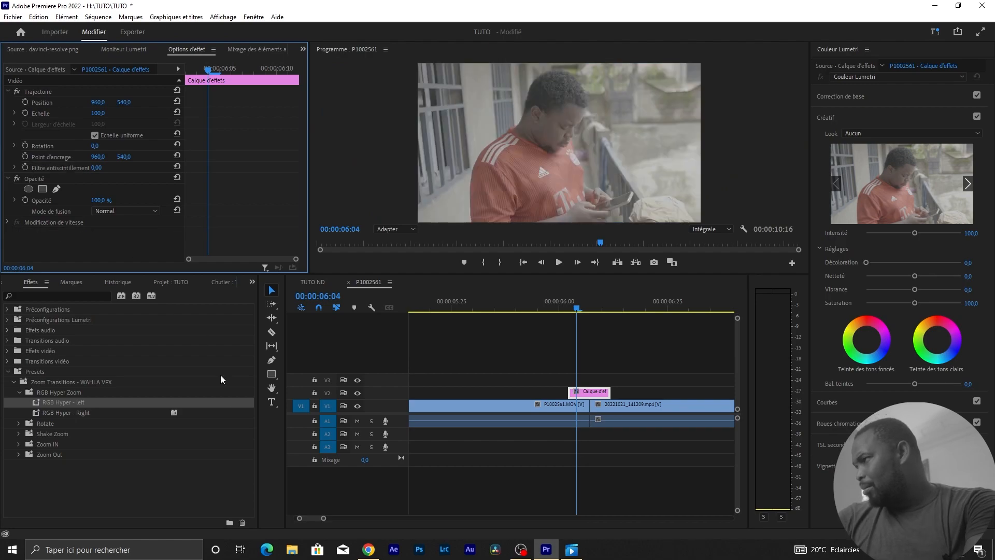
Apply the Rotate - Left preset from the Rotate folder to the adjustment layer and play the transition from 00:00:05:29
left_click(18, 424)
left_click_drag(39, 433, 588, 393)
left_click_drag(576, 310, 468, 315)
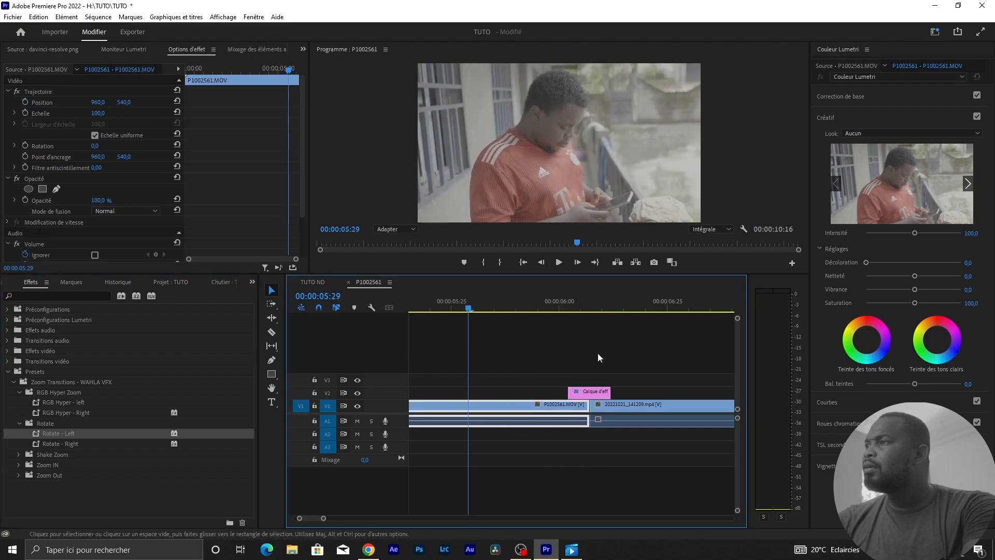
key("space")
key("space")
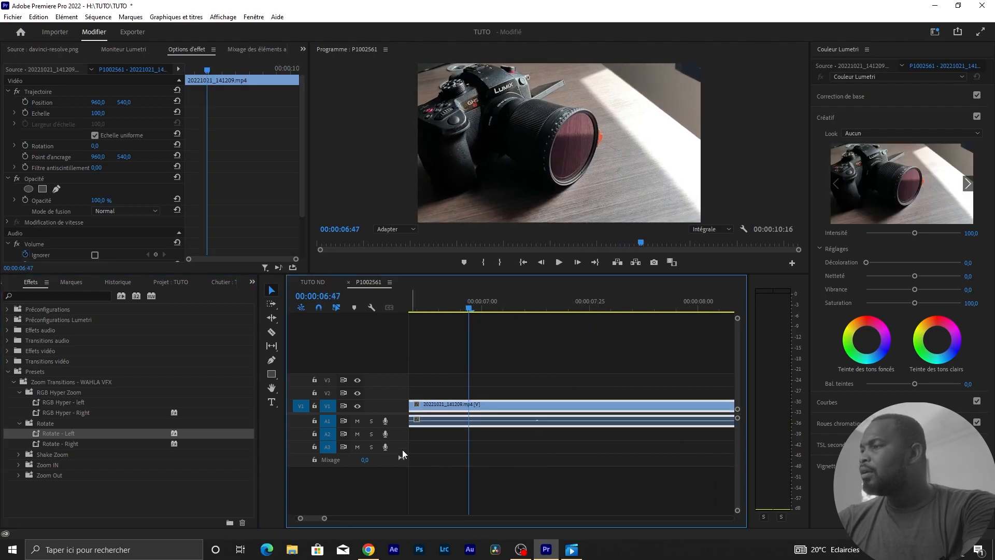
Replay the rotate transition several times from just before the cut and inspect its frame at 00:00:06:04
left_click_drag(326, 519, 377, 518)
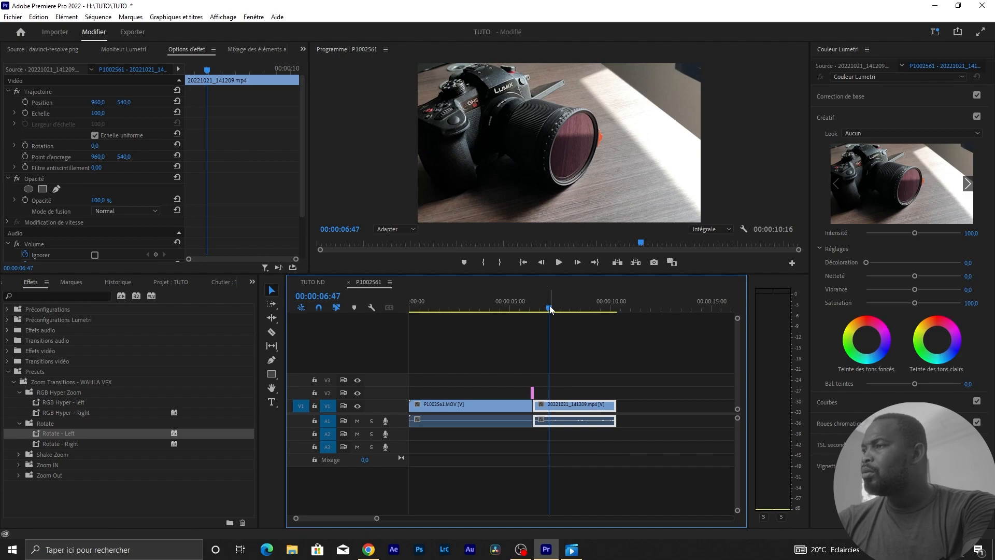
left_click_drag(549, 309, 527, 326)
key("space")
key("space")
key("space")
key("space")
key("space")
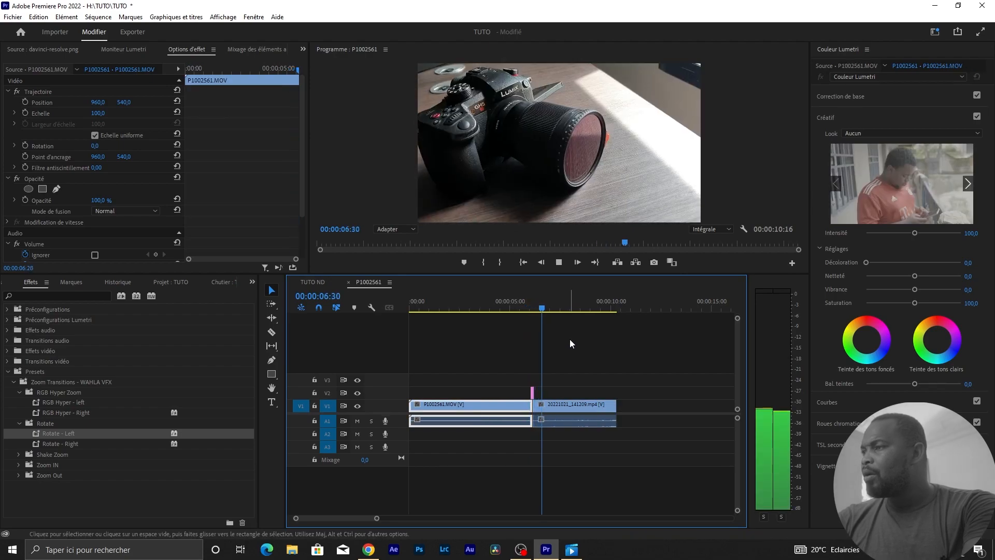
key("space")
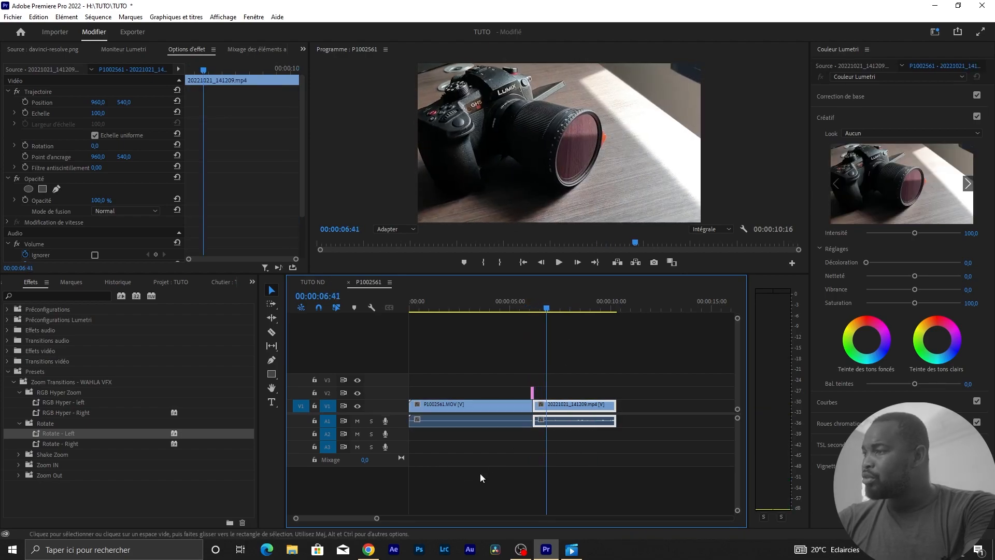
left_click(380, 519)
mouse_move(385, 519)
left_mouse_down()
mouse_move(422, 518)
mouse_move(393, 510)
left_mouse_up()
left_click(514, 309)
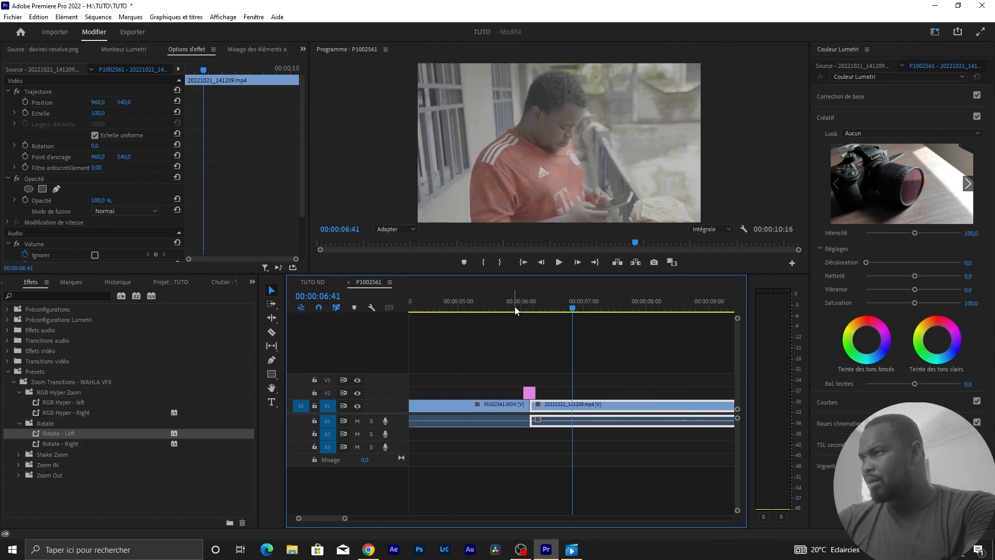
left_click(513, 310)
left_click(527, 310)
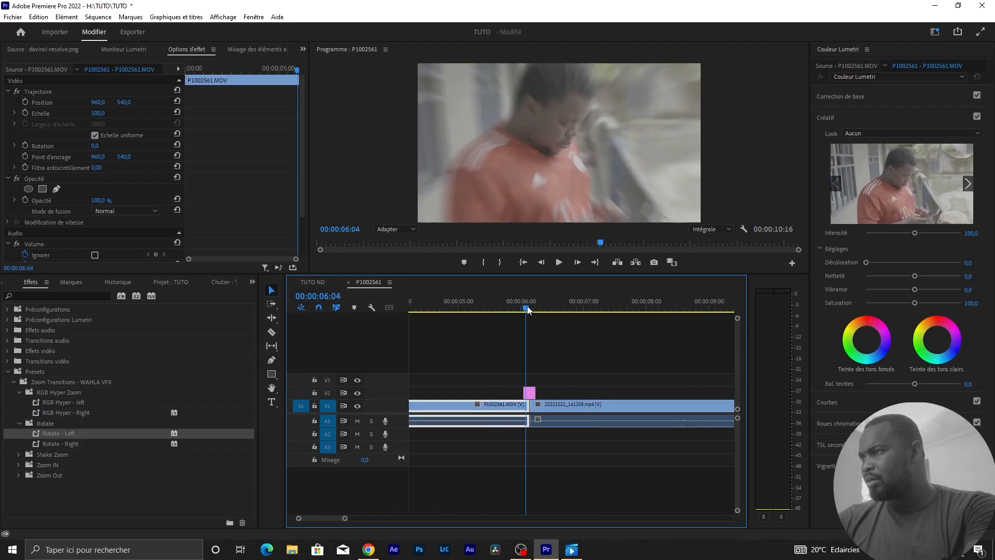
Remove the Transformation (Rotate - Left) effect from the adjustment layer
left_click_drag(527, 366, 530, 392)
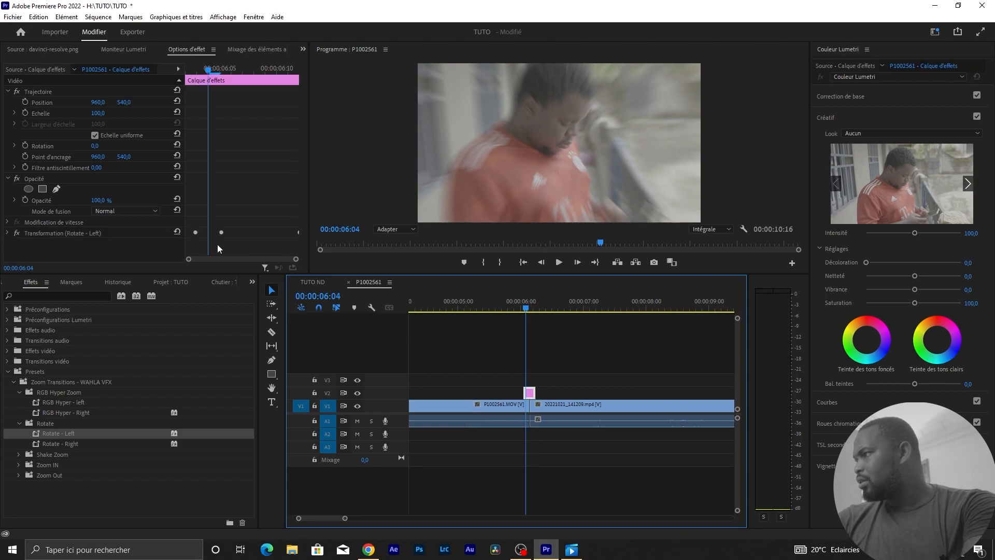
left_click(91, 234)
key("Delete")
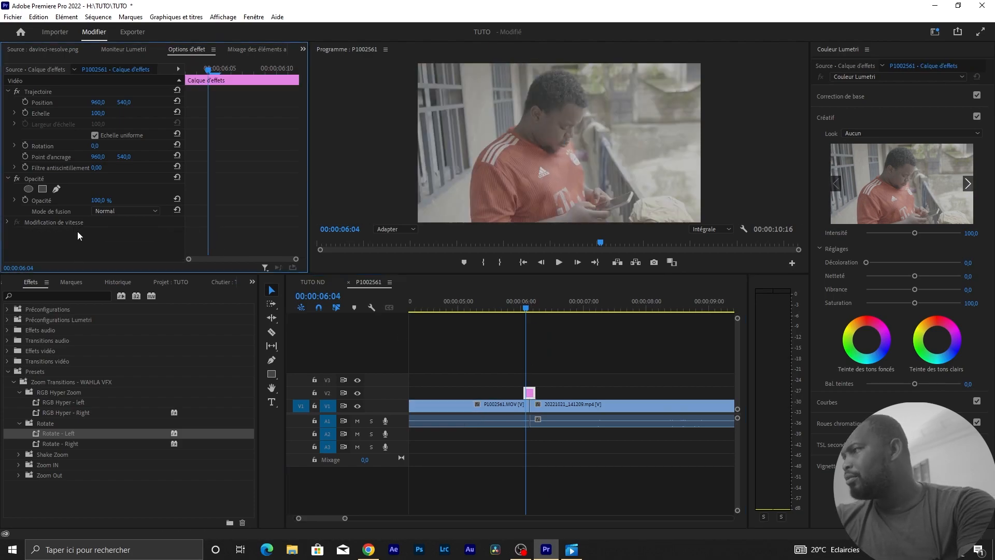
Apply the Zoom In - Left preset from the Zoom IN folder to the adjustment layer on V2
left_click(19, 465)
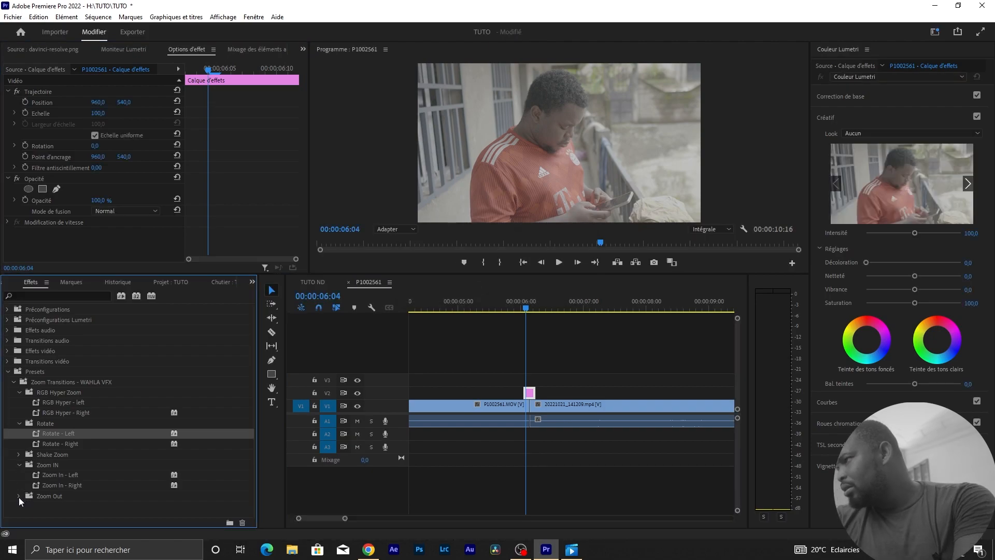
left_click(19, 497)
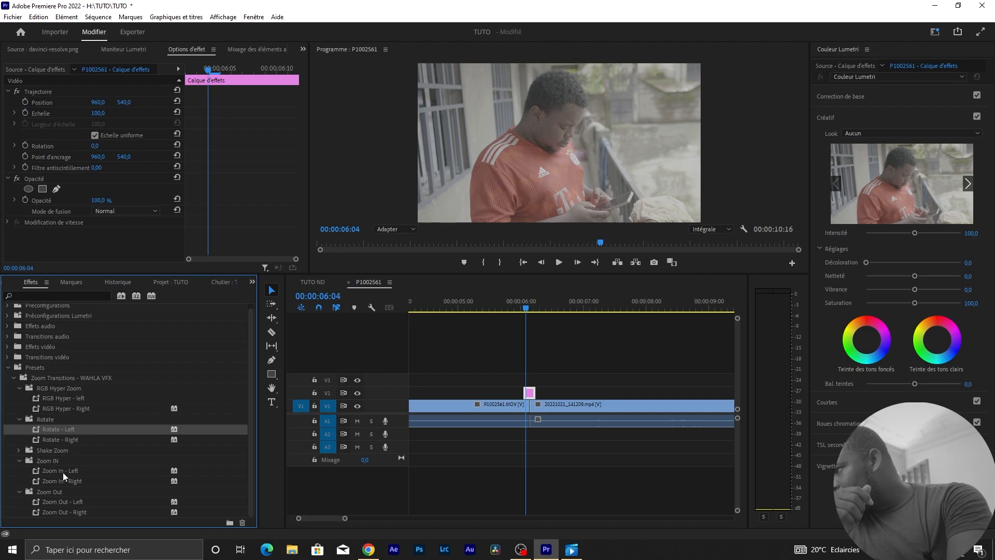
left_click_drag(46, 469, 530, 392)
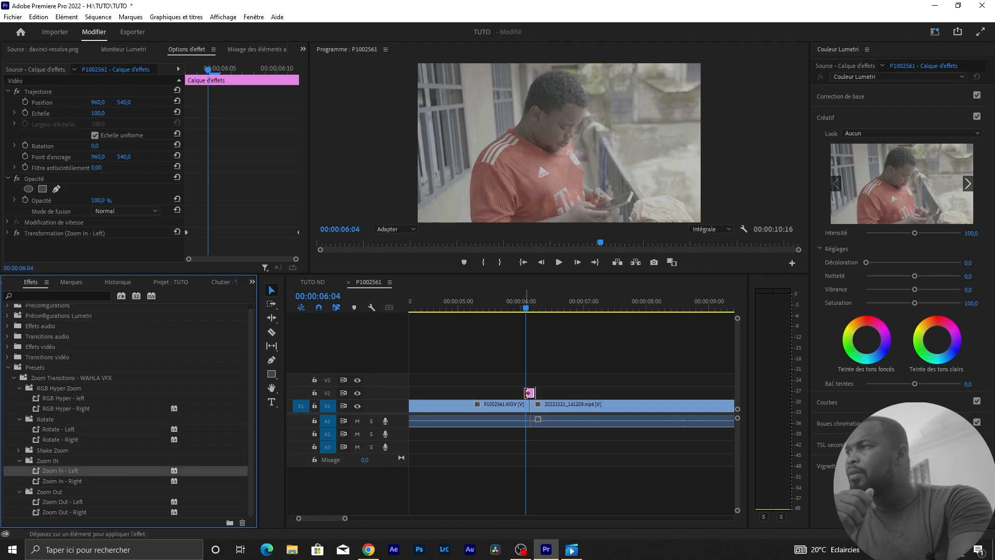
Play back the Zoom In - Left transition twice from just before the cut between the clips
mouse_move(515, 307)
left_mouse_down()
mouse_move(533, 314)
mouse_move(501, 310)
left_mouse_up()
key("space")
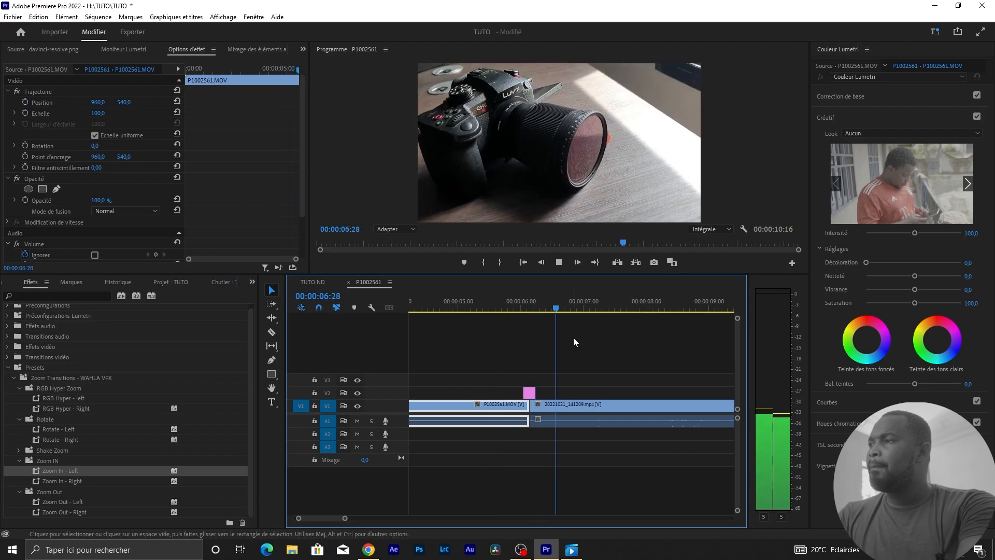
left_click(484, 309)
key("space")
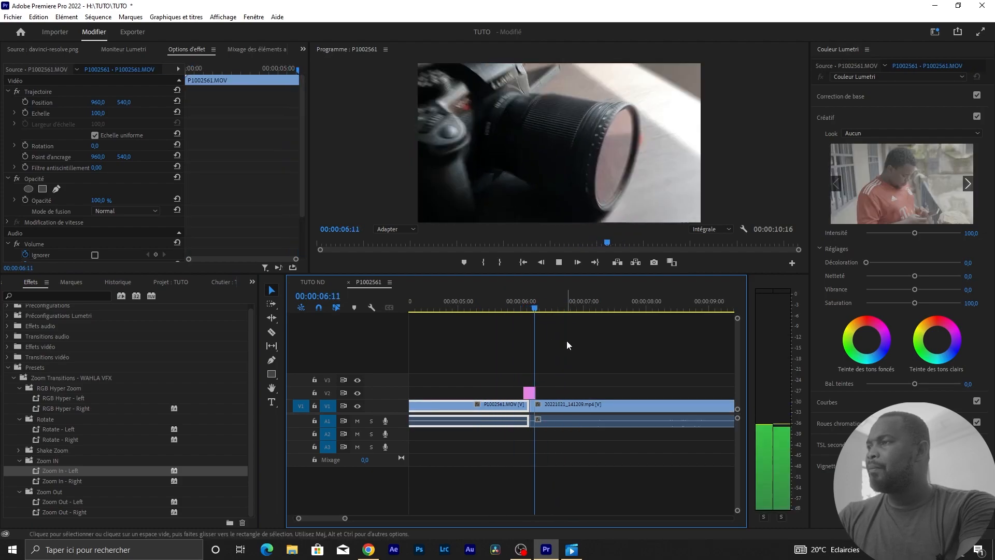
key("space")
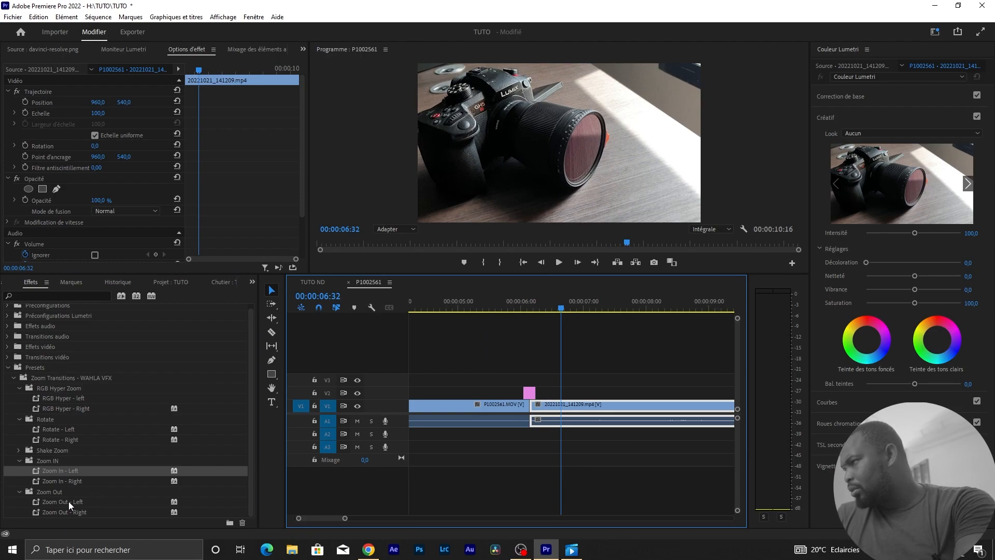
Apply the Zoom Out - Right preset to the adjustment layer on V2 and play back the transition across the cut
left_click_drag(62, 512, 447, 401)
left_click_drag(531, 395, 531, 395)
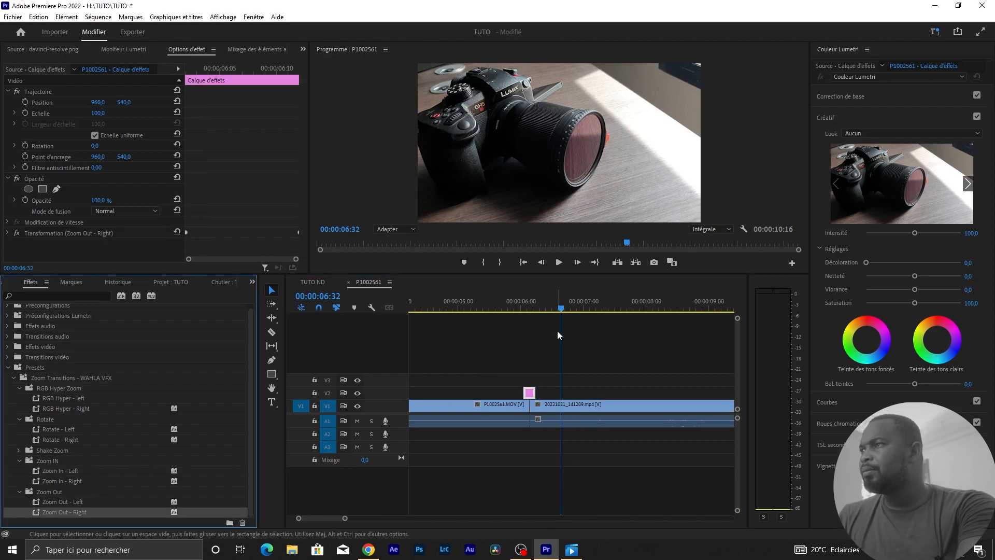
left_click_drag(559, 309, 519, 320)
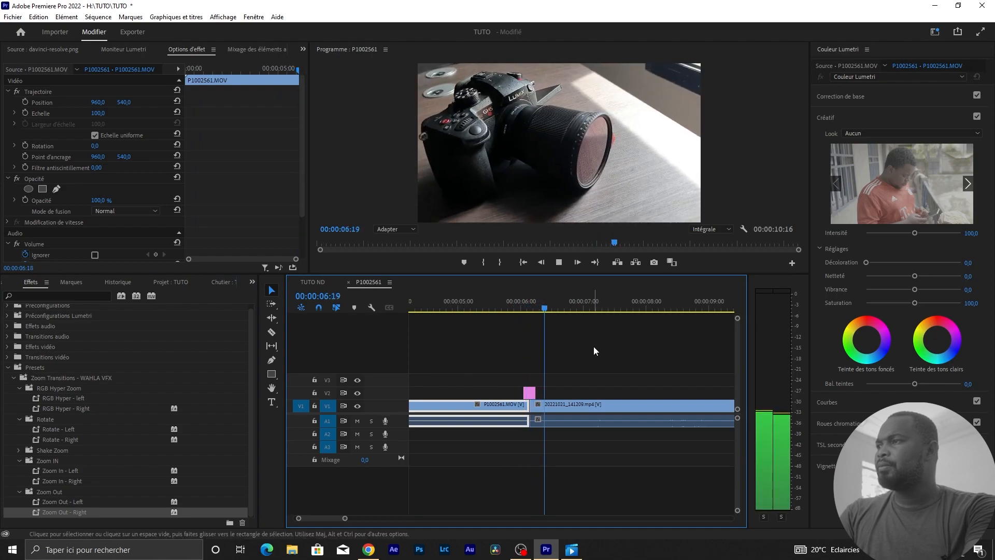
key("space")
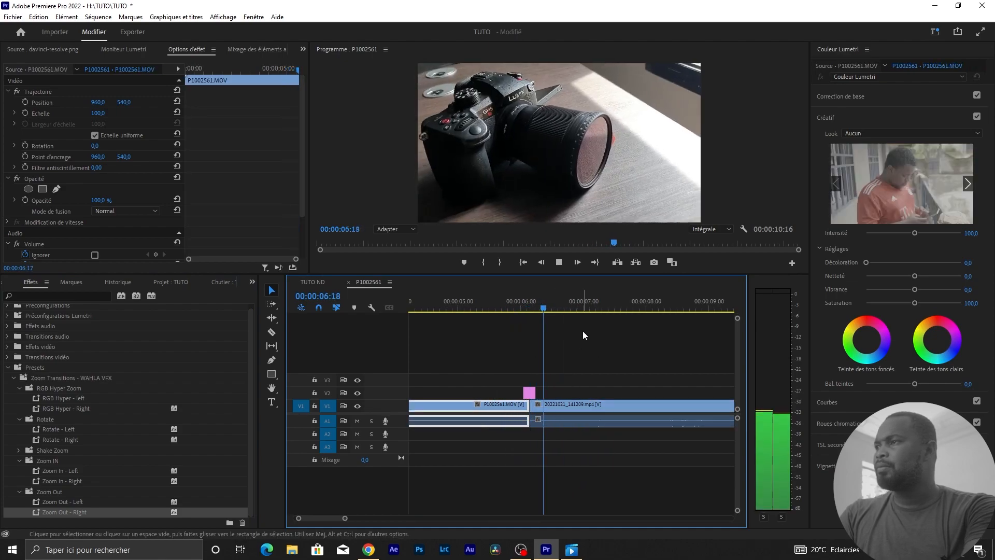
key("space")
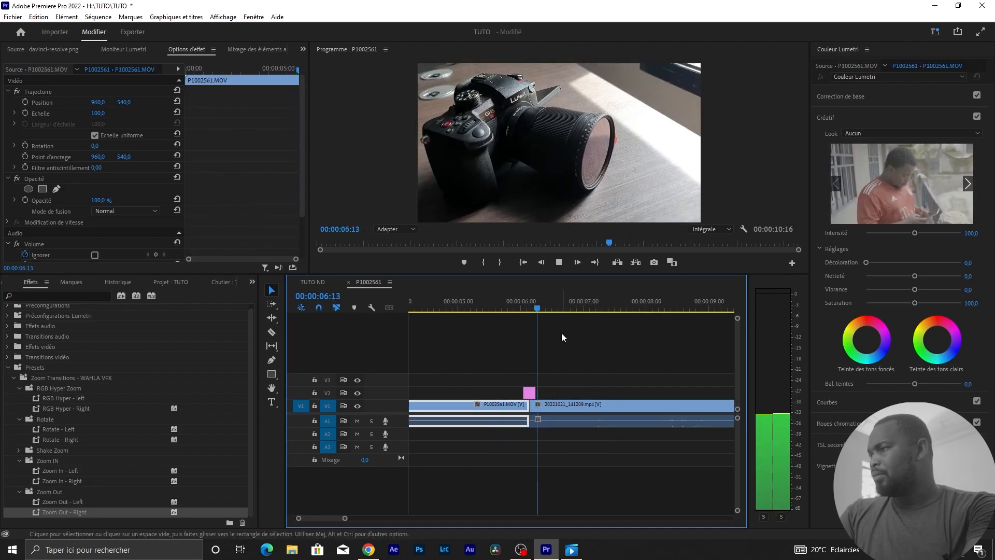
key("space")
Collapse the Presets folder in the effects list
scroll(212, 414, "up", 1)
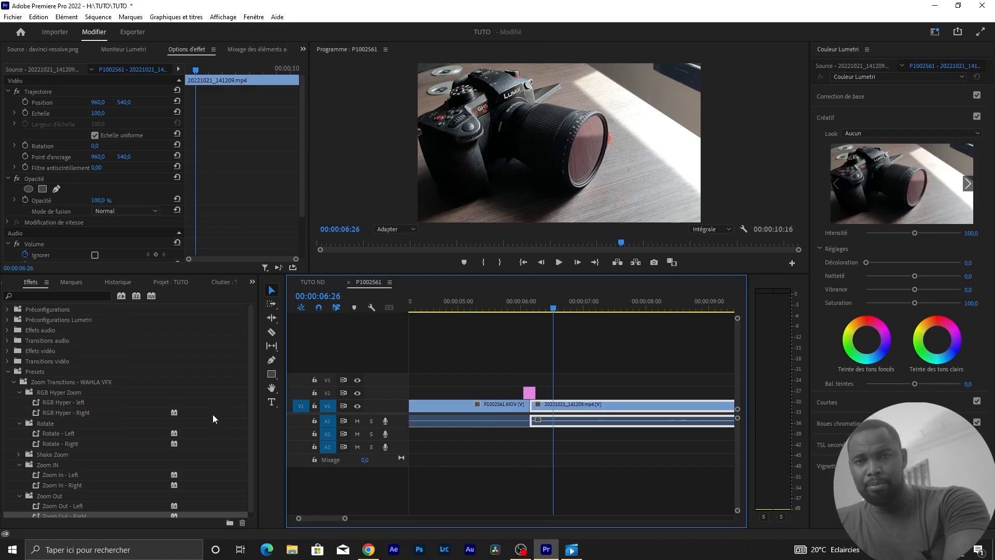
left_click(6, 372)
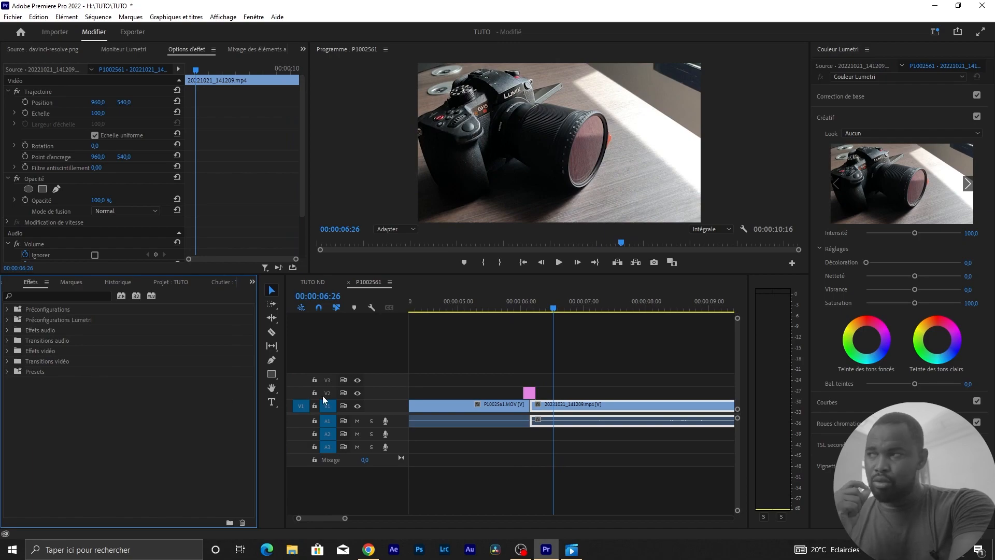